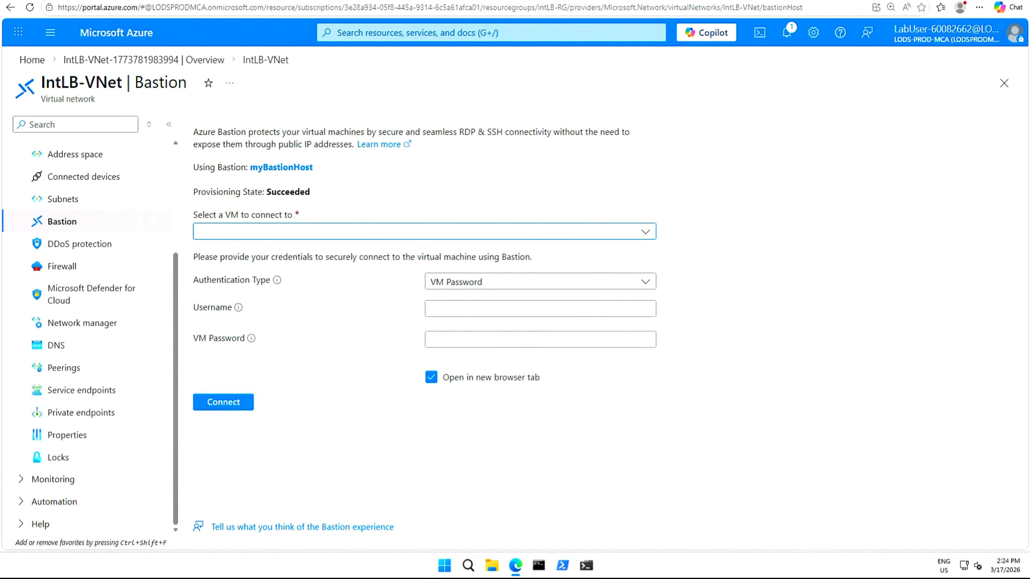
Search for load balancers, open the Load balancers list and start creating a Standard load balancer.
click(491, 33)
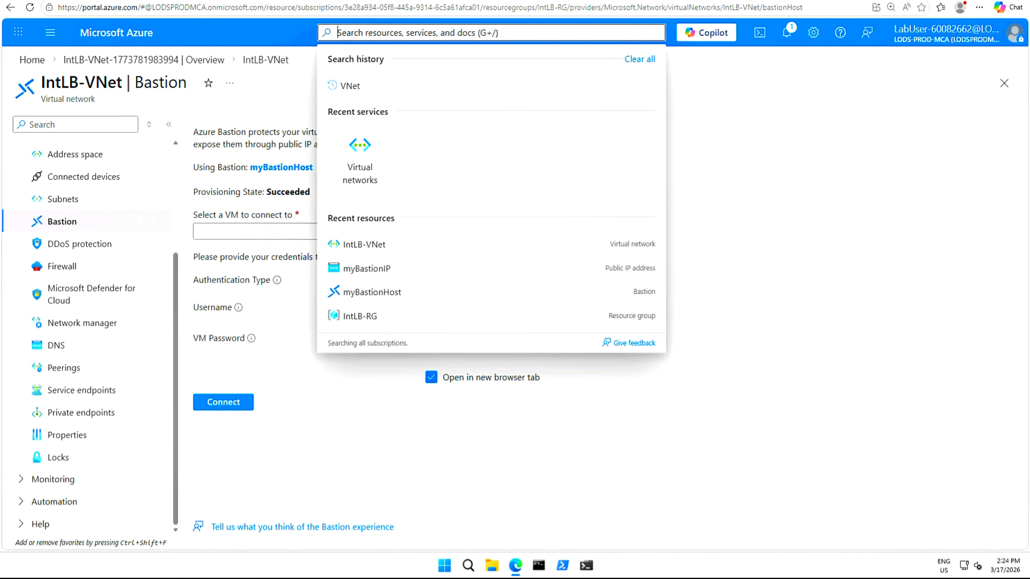
text(load balancer)
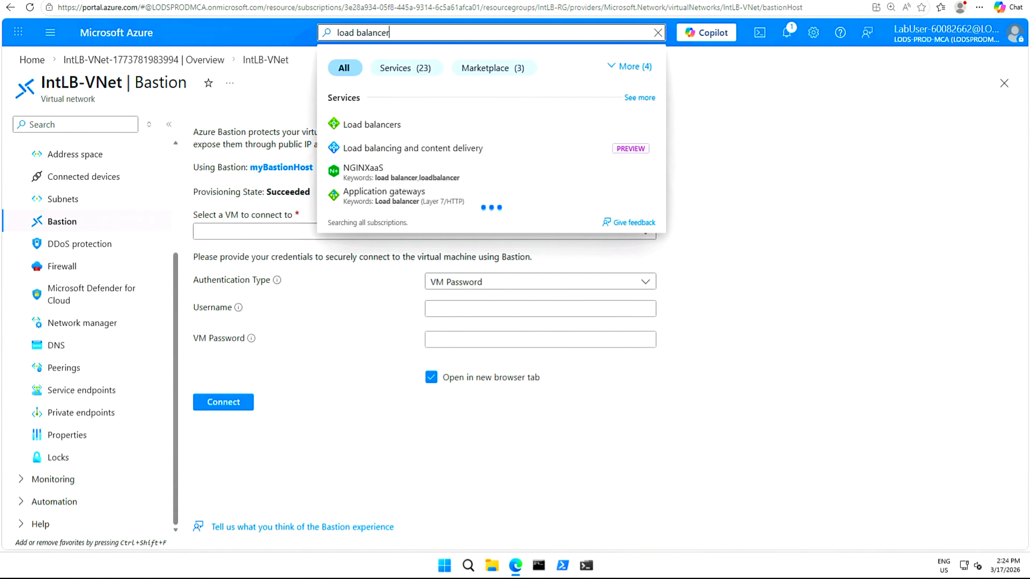
click(373, 129)
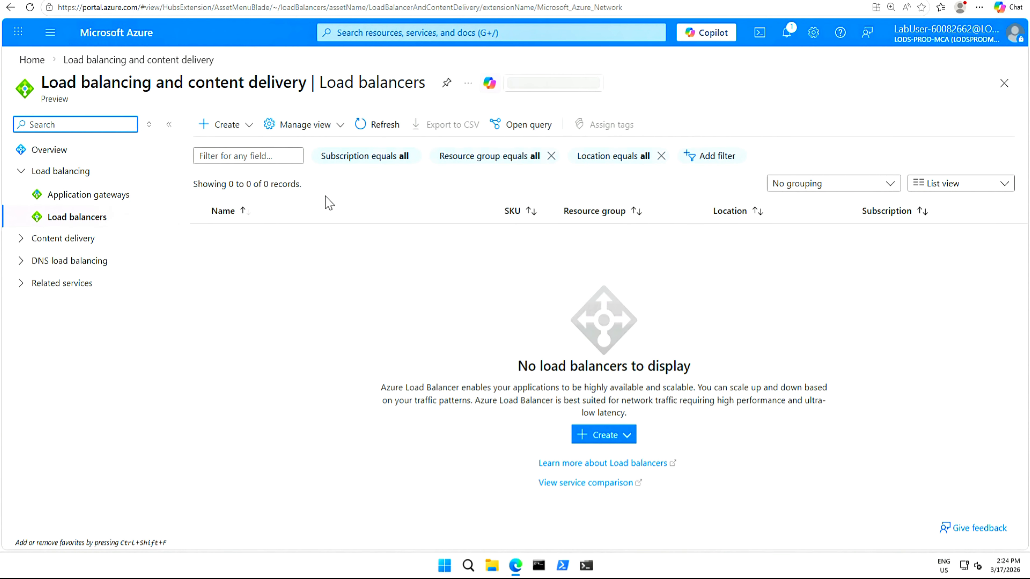
click(254, 127)
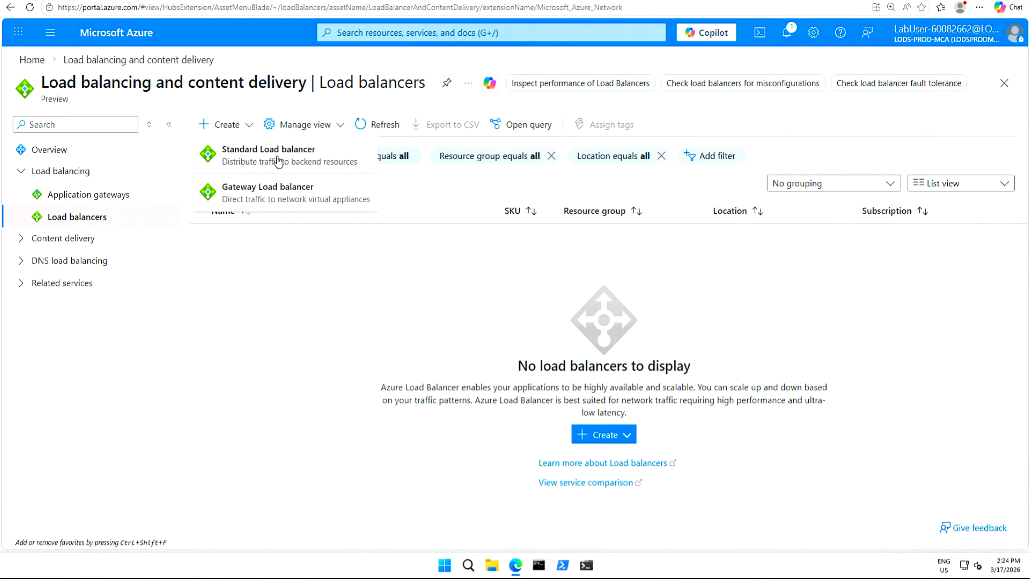
click(277, 161)
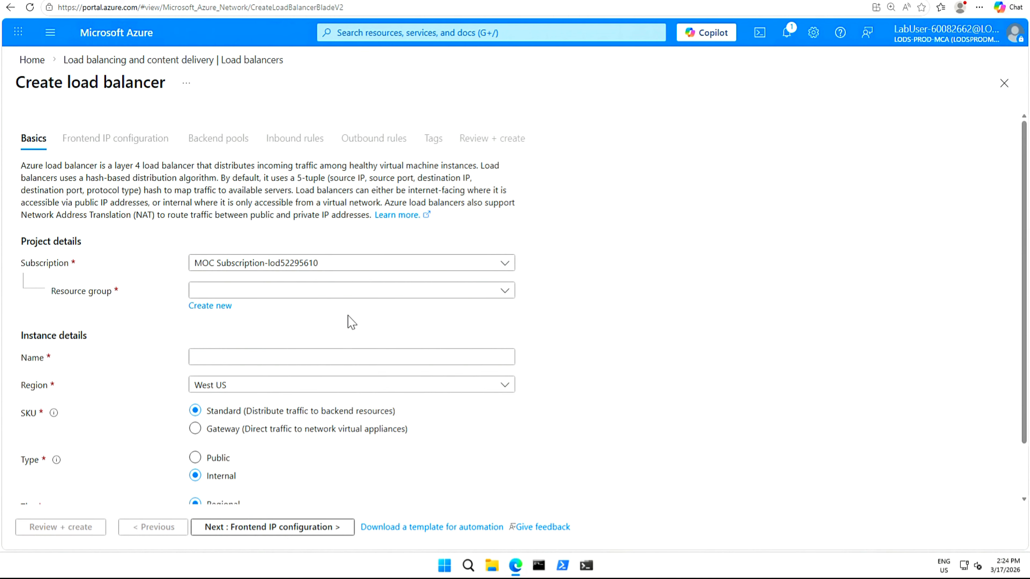
Set the load balancer's resource group to IntLB-RG and its name to myIntLoadBalancer.
click(502, 295)
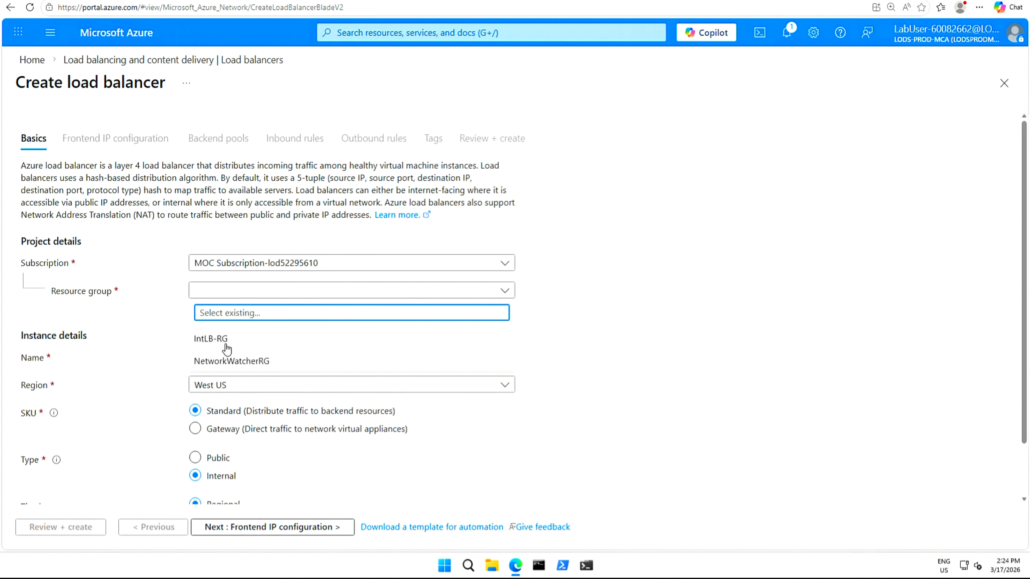
click(211, 339)
scroll(1026, 215, down, 2)
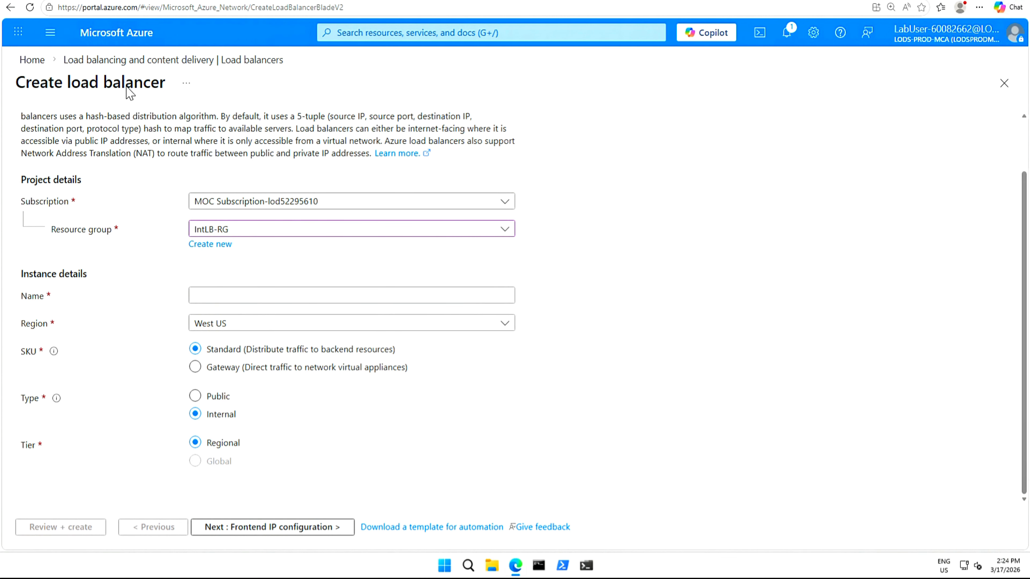
click(271, 295)
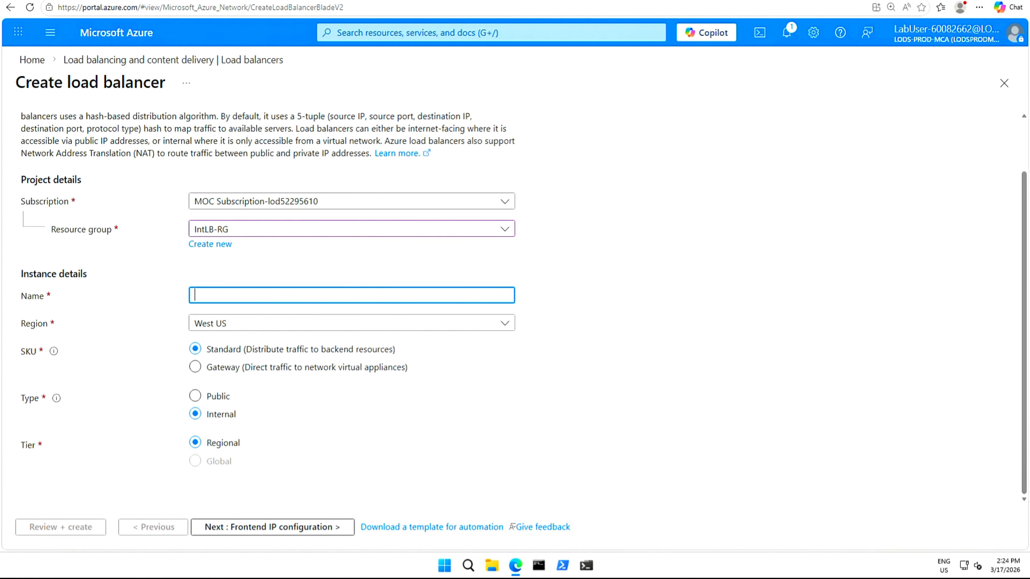
text(myIntLoadBalancer)
Add a frontend IP configuration named LoadBalancerFrontEnd on subnet myBackendSubnet (10.1.0.0/24).
click(265, 527)
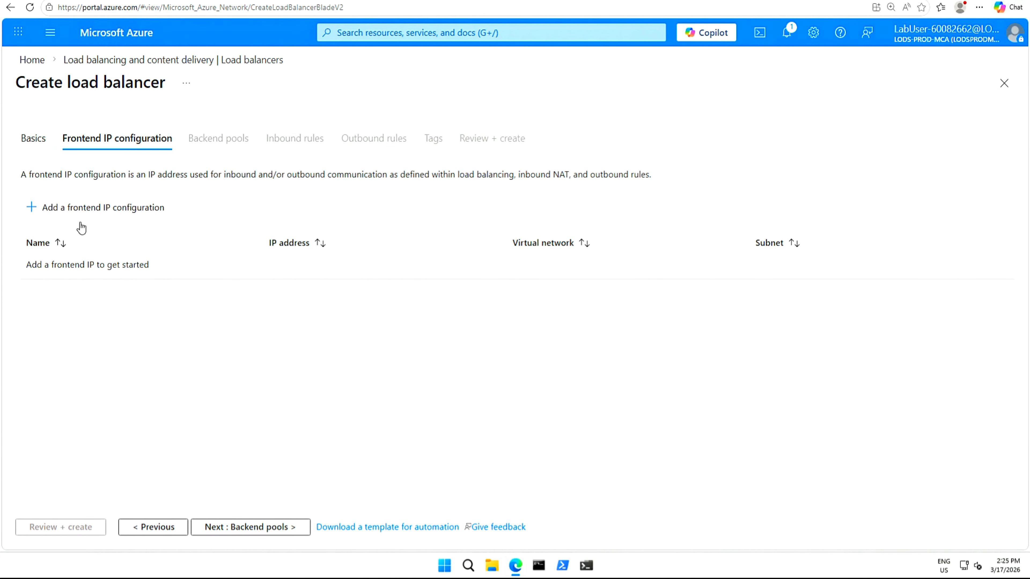
click(100, 208)
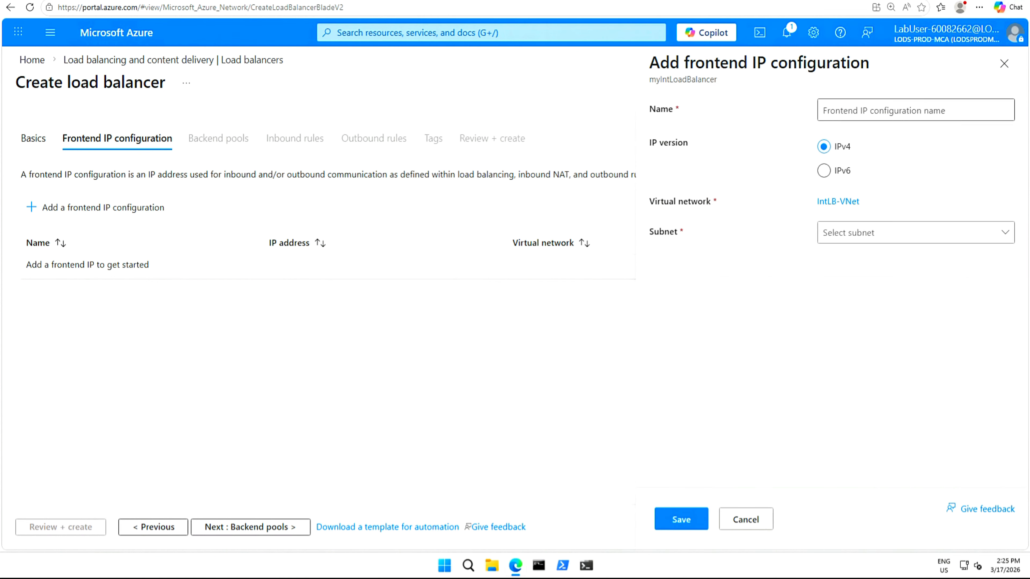
click(915, 110)
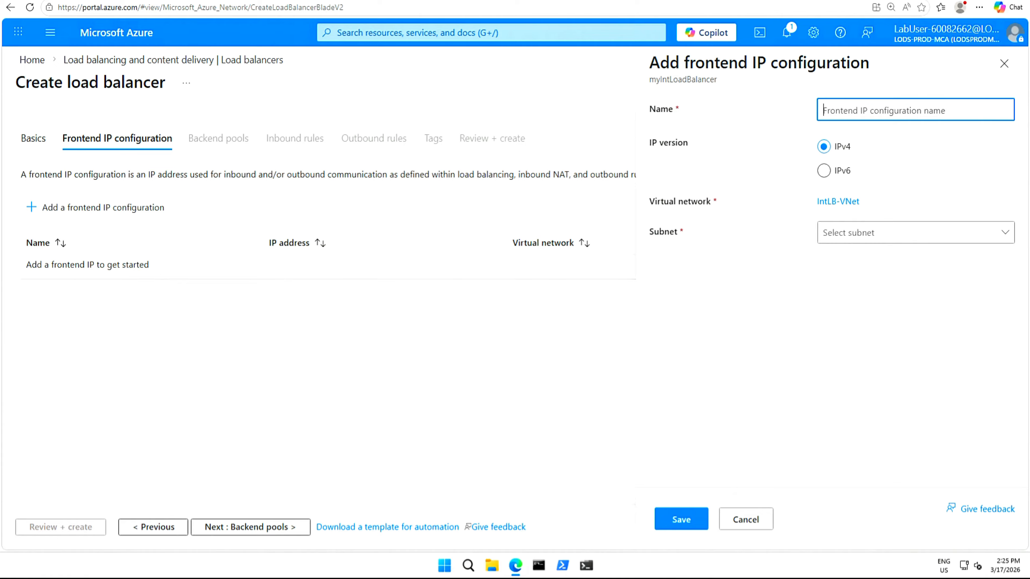
text(LoadBalancerFrontEnd)
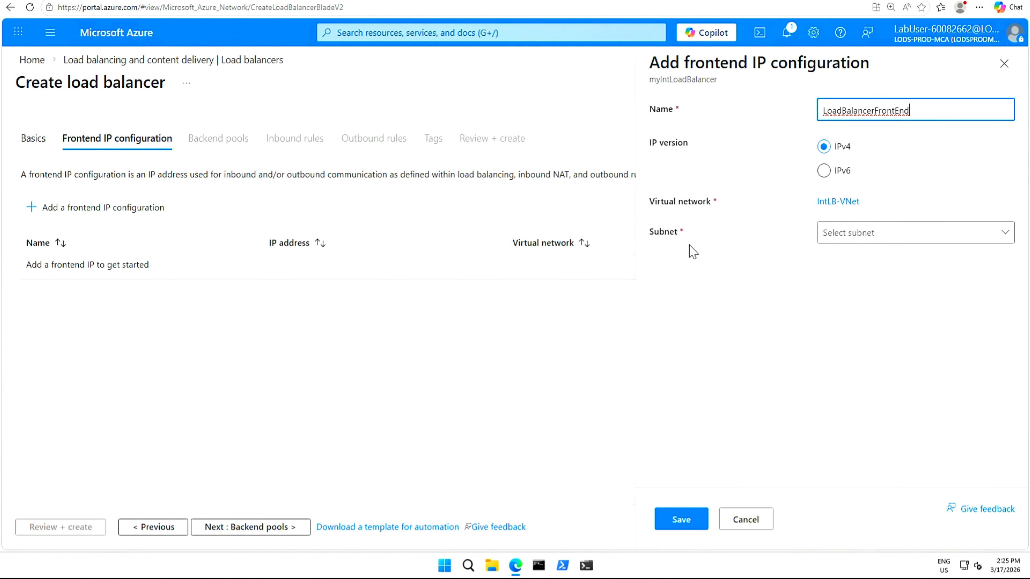
click(1007, 237)
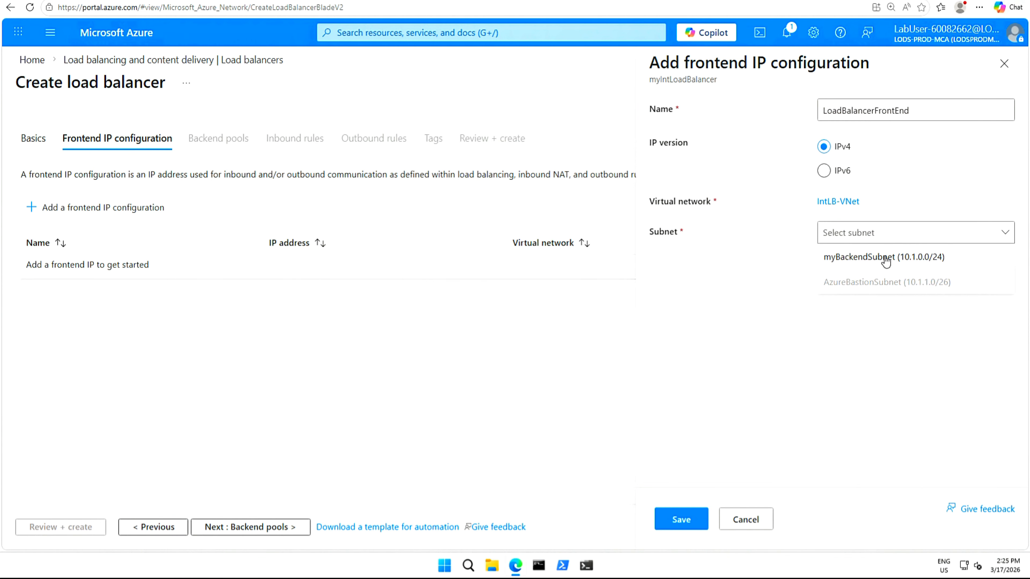
click(886, 260)
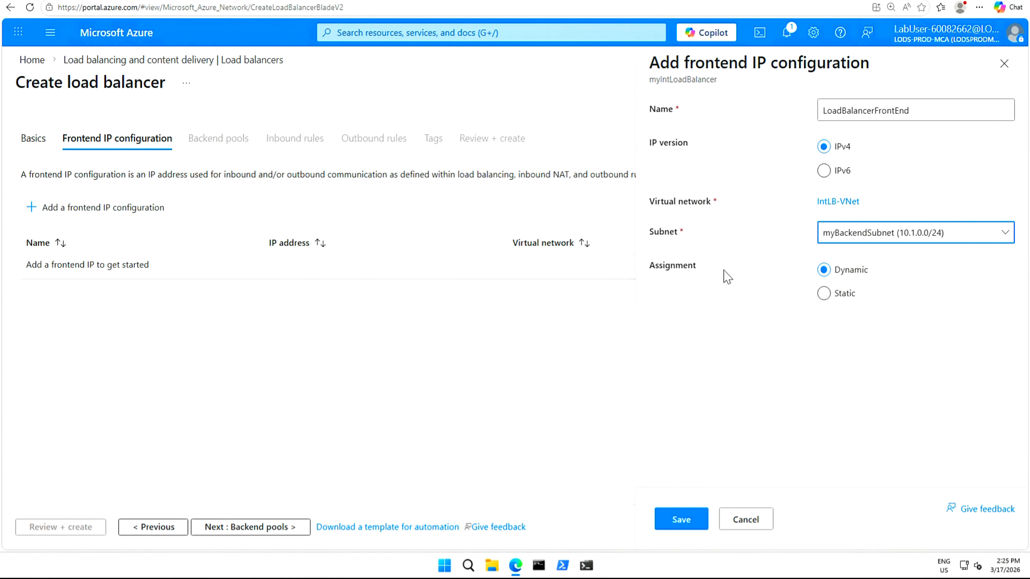
click(681, 520)
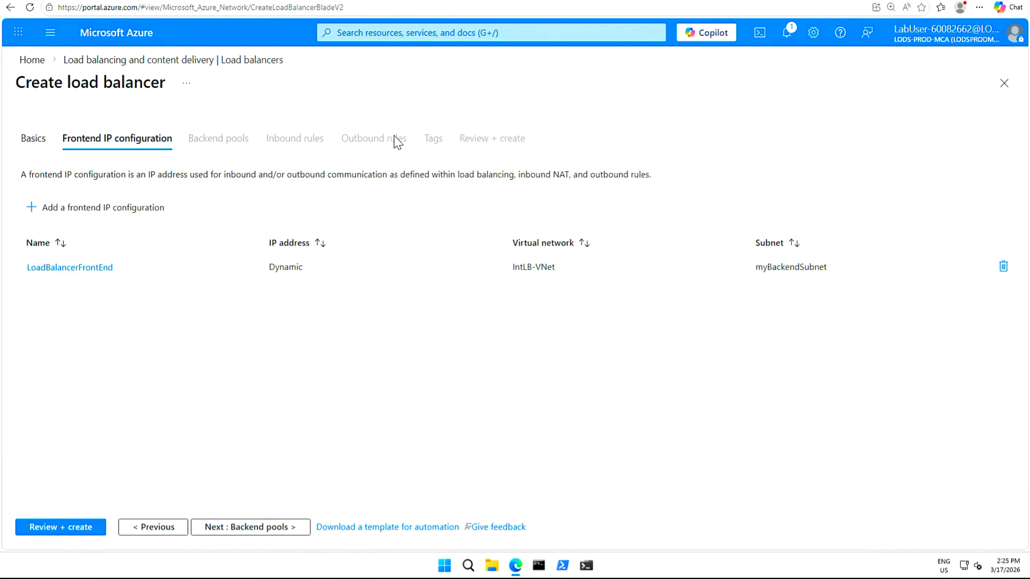
Review and create the load balancer, and open the deployed resource once deployment completes.
click(67, 530)
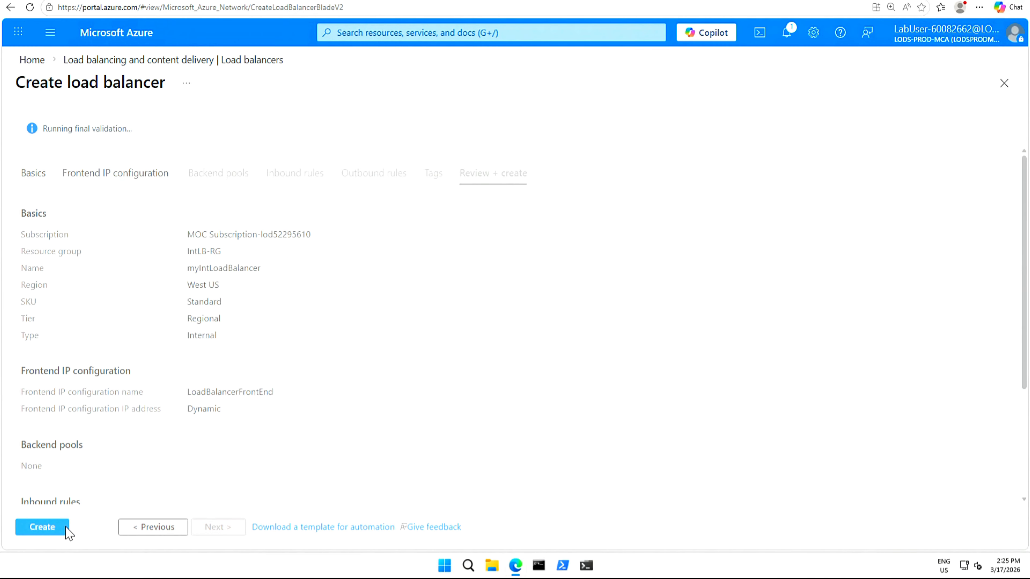
click(42, 529)
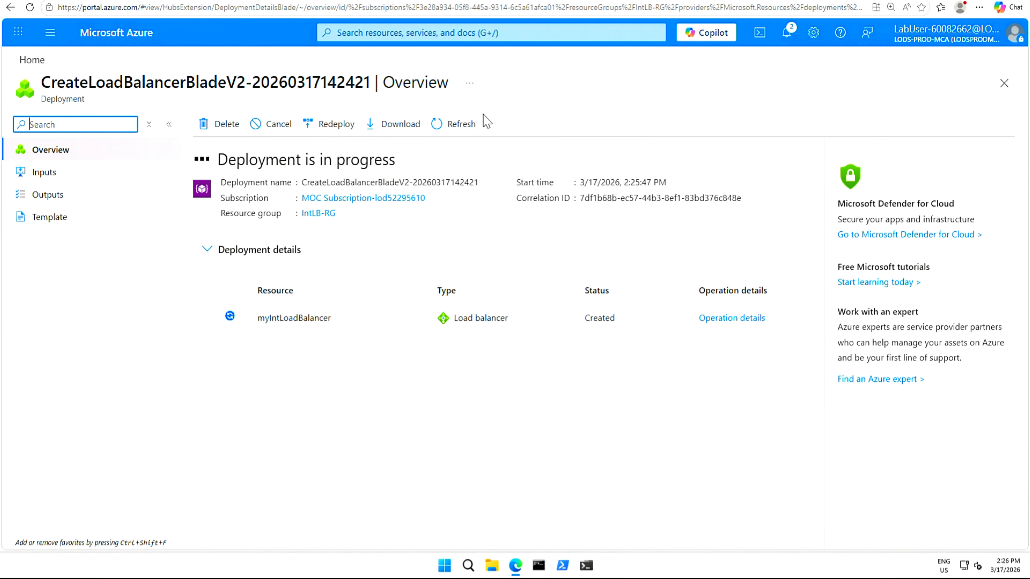
click(452, 127)
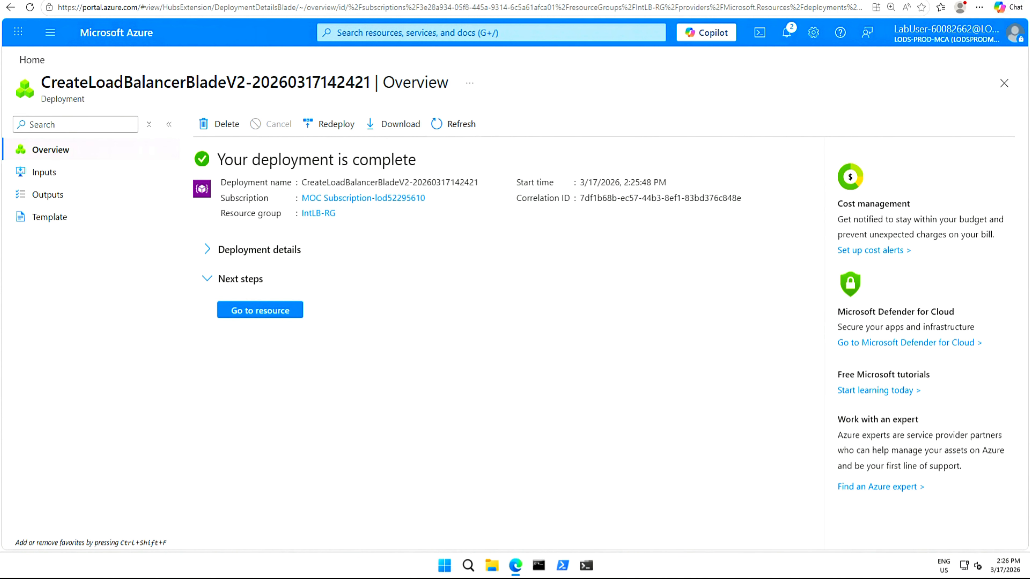
click(260, 311)
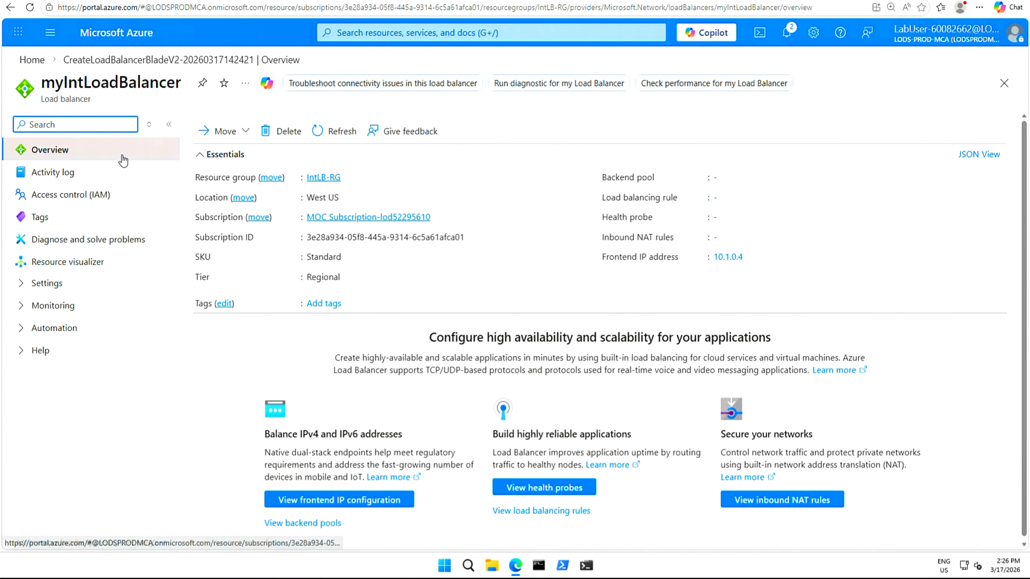
Add a backend pool named myBackendPool to the load balancer and dismiss the notification.
click(20, 284)
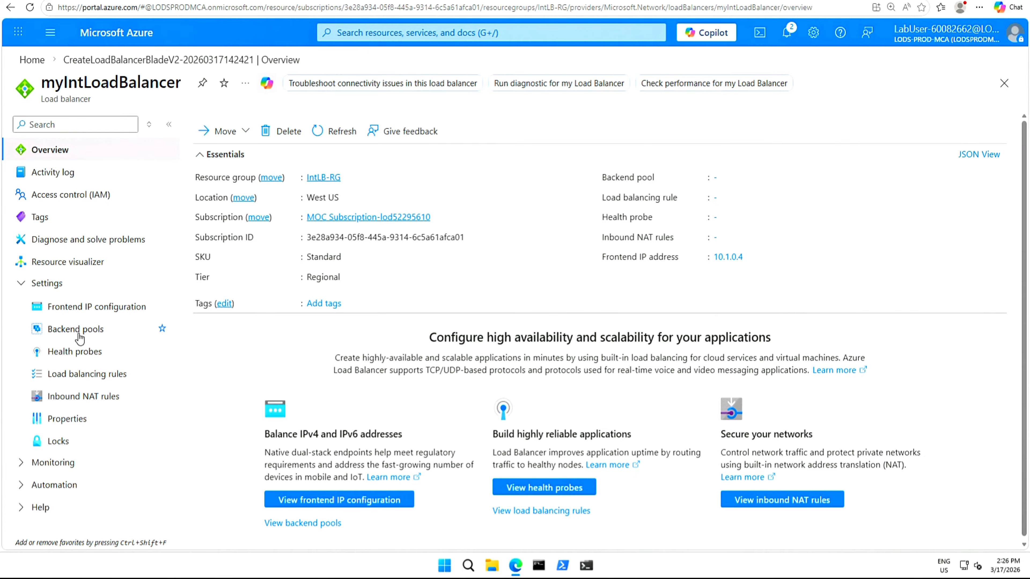
click(92, 332)
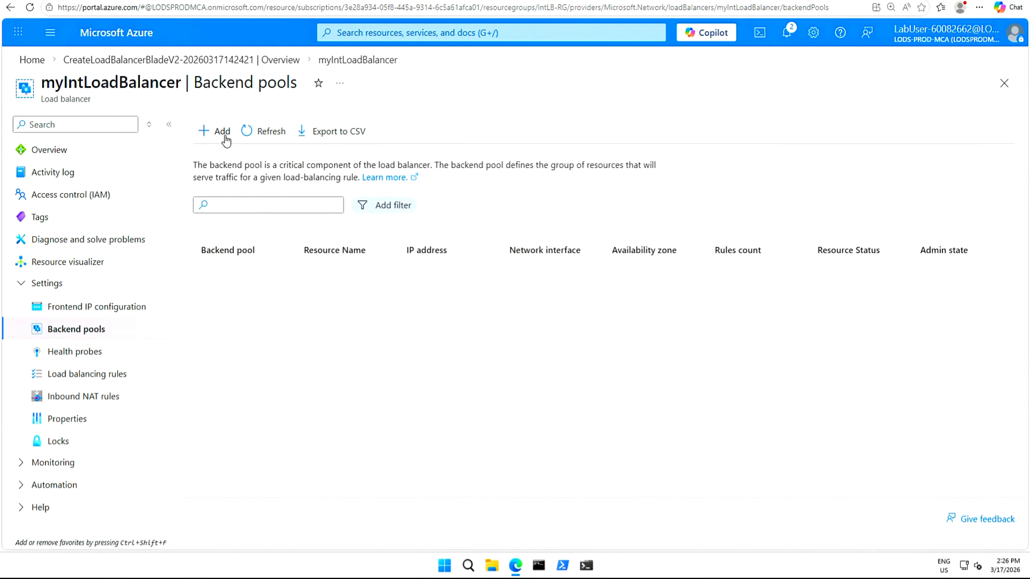
click(219, 137)
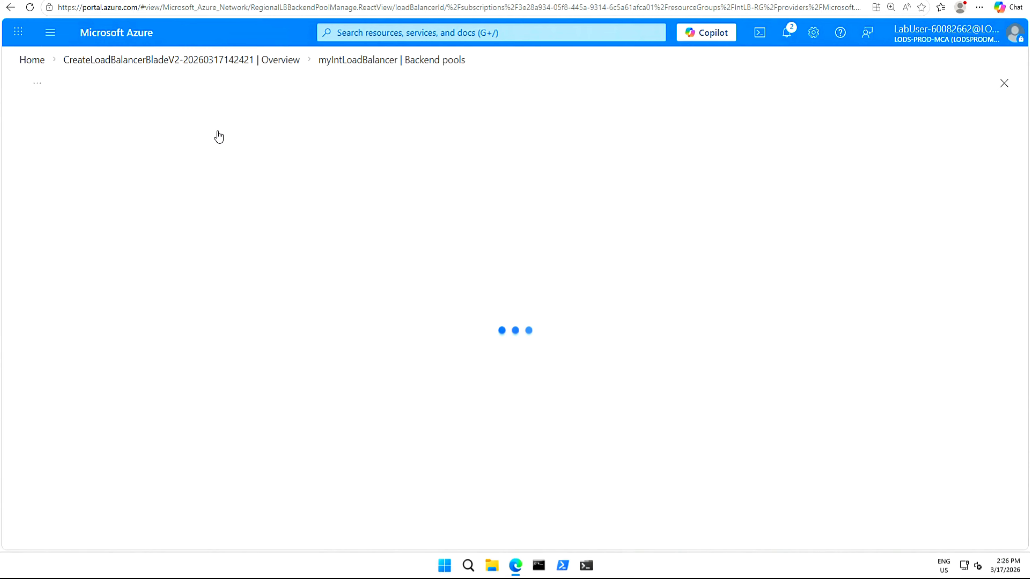
click(235, 138)
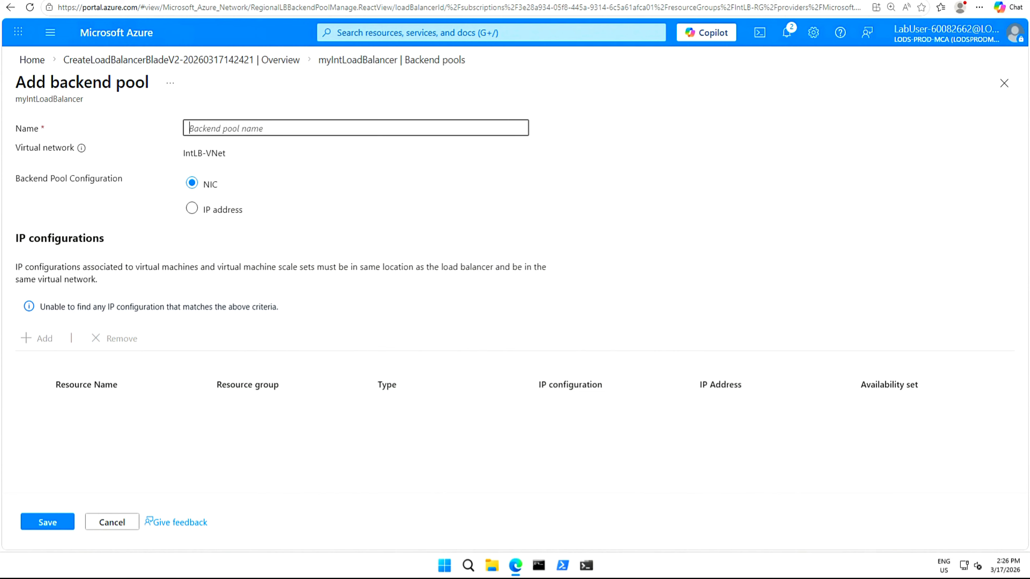
text(myBackendPool)
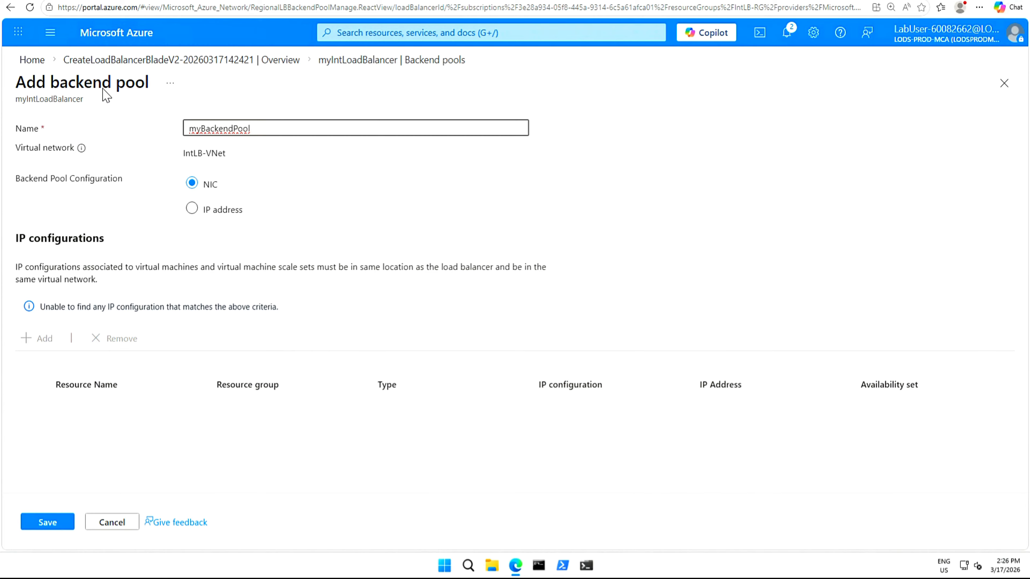
click(45, 523)
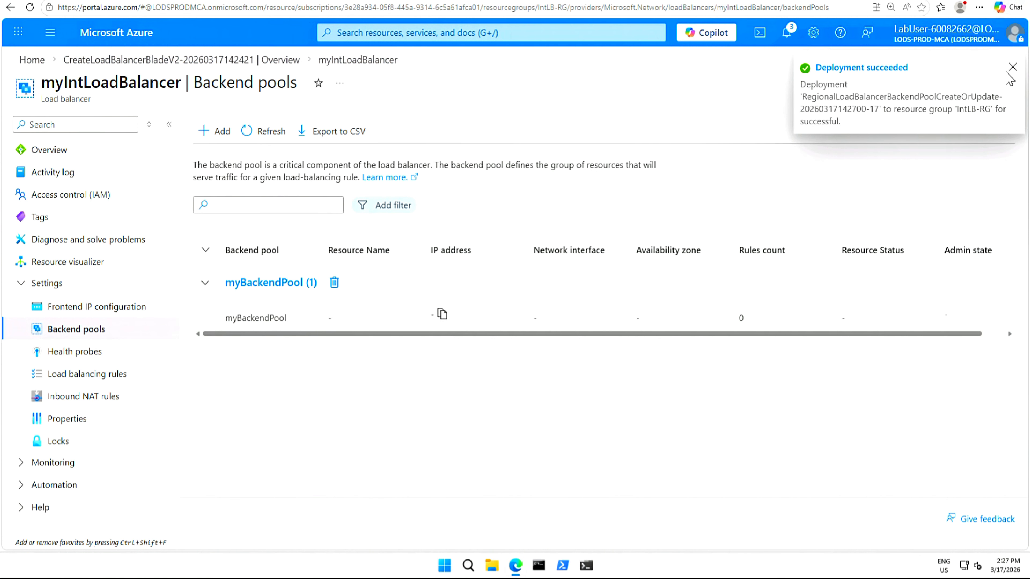
click(1012, 68)
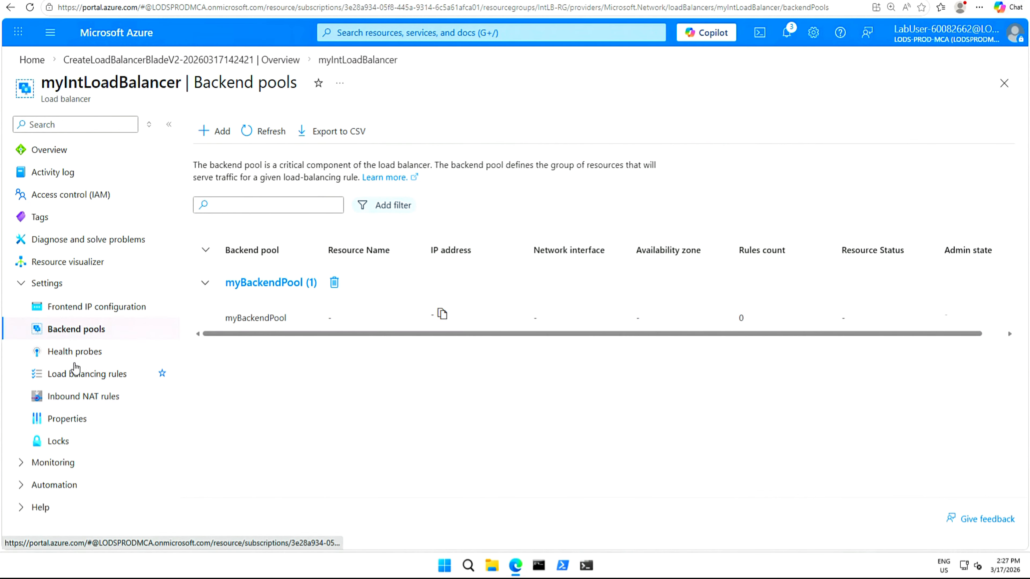
Add an HTTP health probe named myHealthProbe on port 80 with a 15-second interval.
click(77, 352)
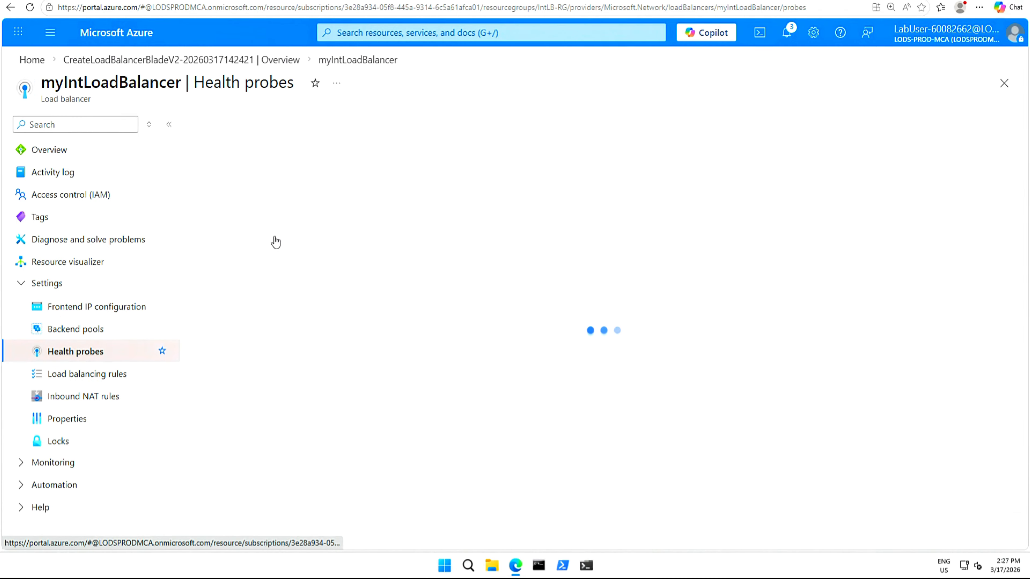
click(209, 132)
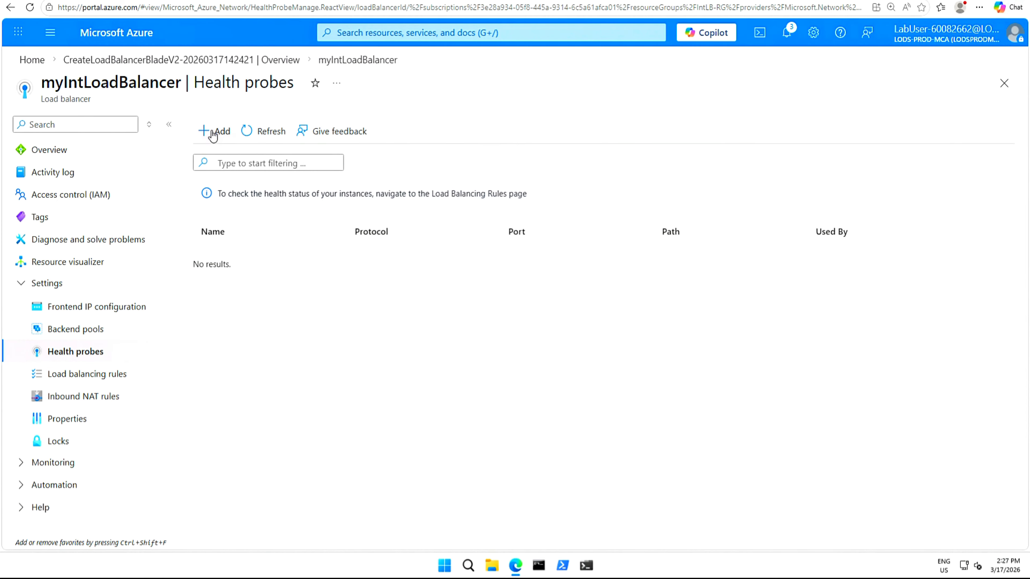
click(259, 192)
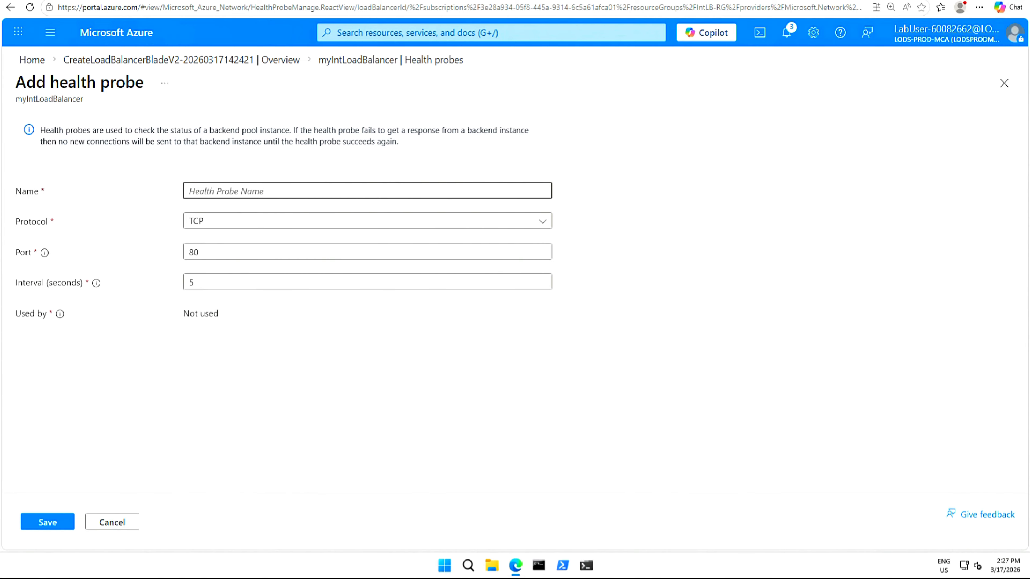
text(myHealthProbe)
click(542, 222)
click(218, 270)
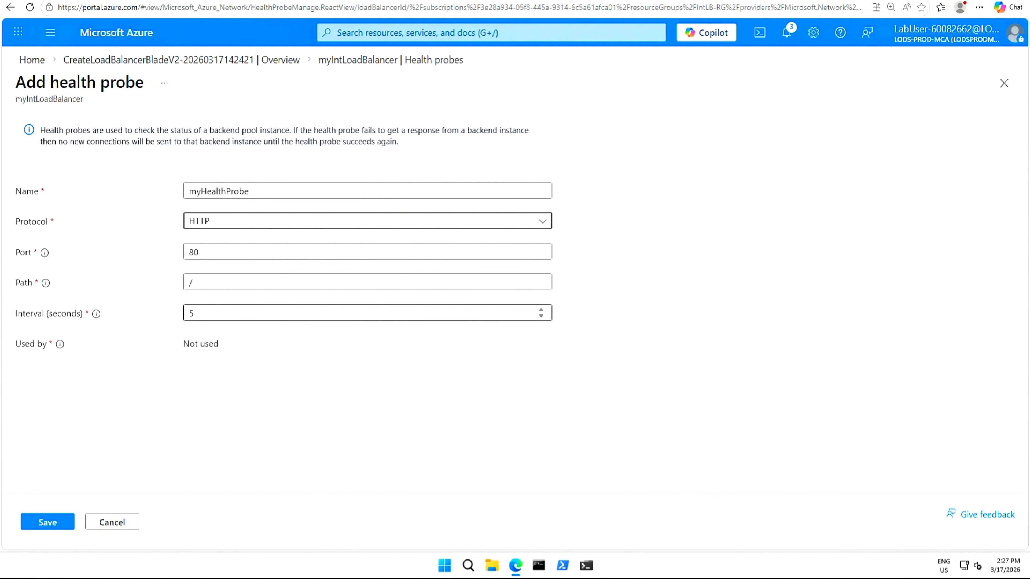
click(191, 313)
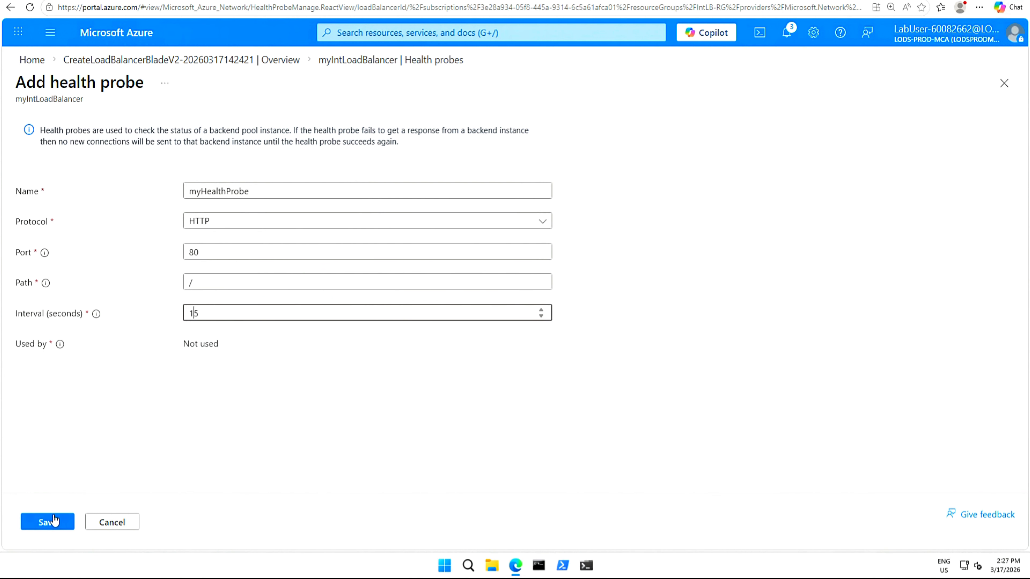
click(52, 522)
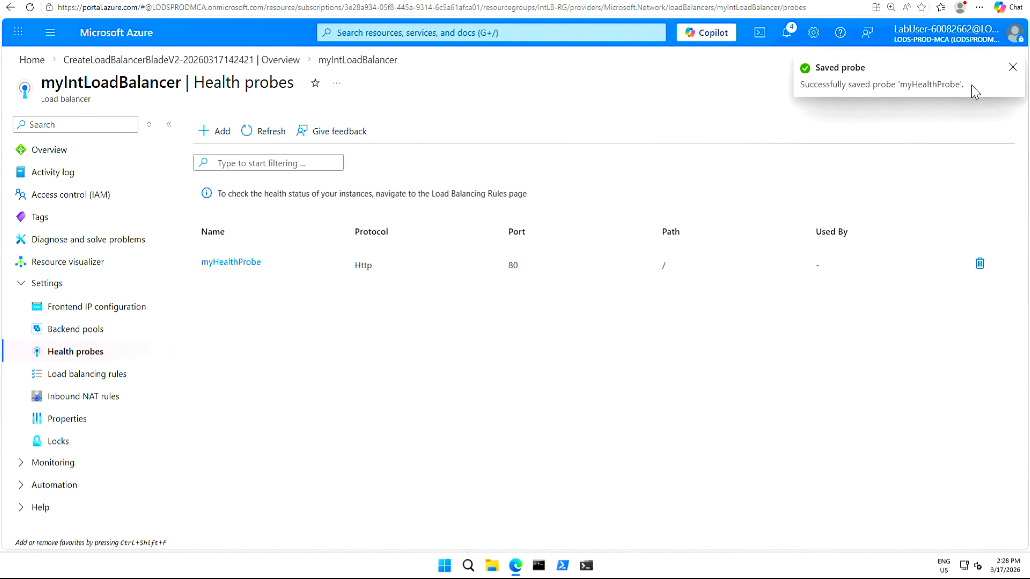
click(1012, 67)
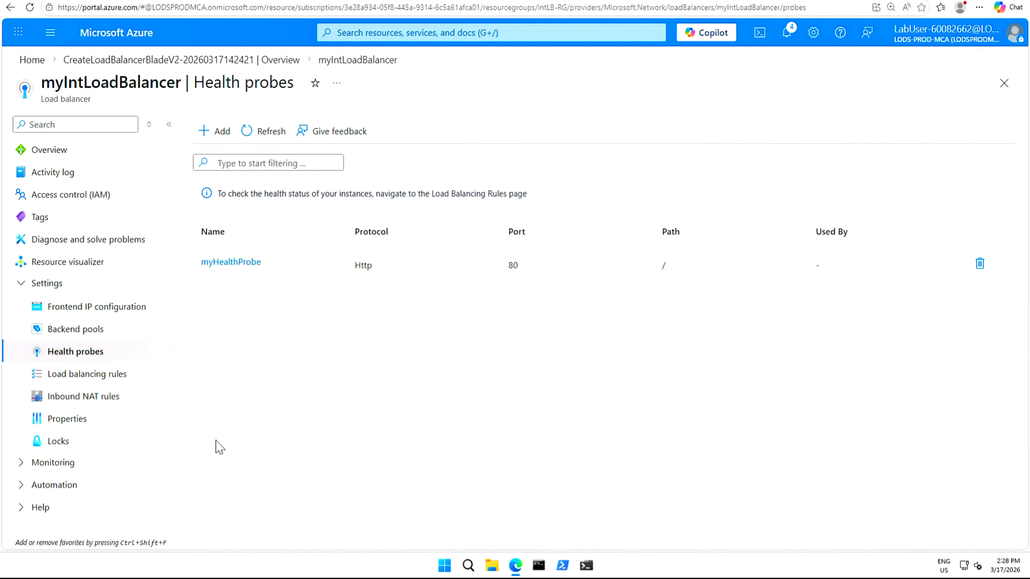
Start a new load balancing rule named myHTTPRule using frontend IP LoadBalancerFrontEnd and backend pool myBackendPool.
click(94, 373)
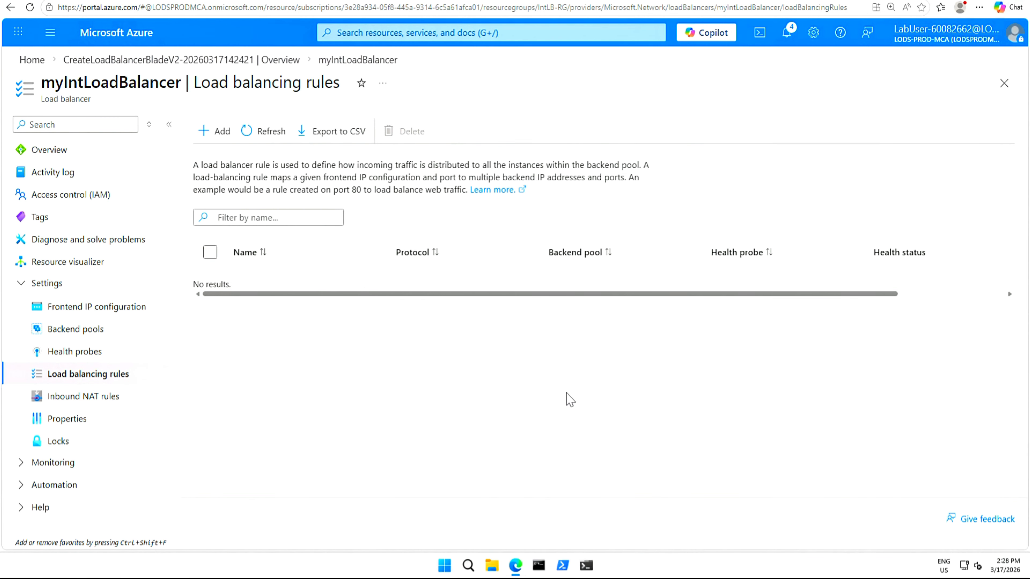
click(221, 134)
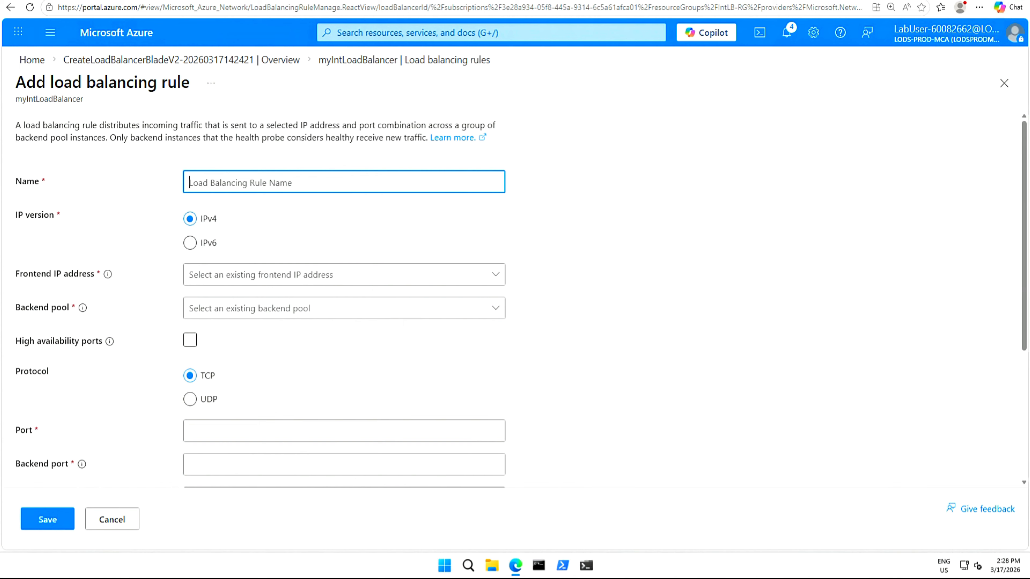
text(myHTTPRule)
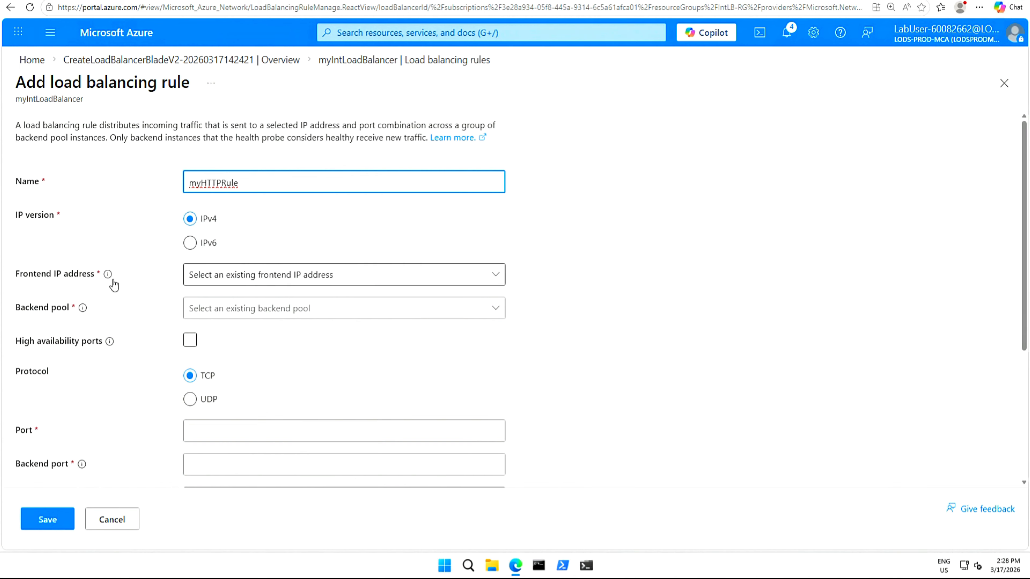
click(486, 279)
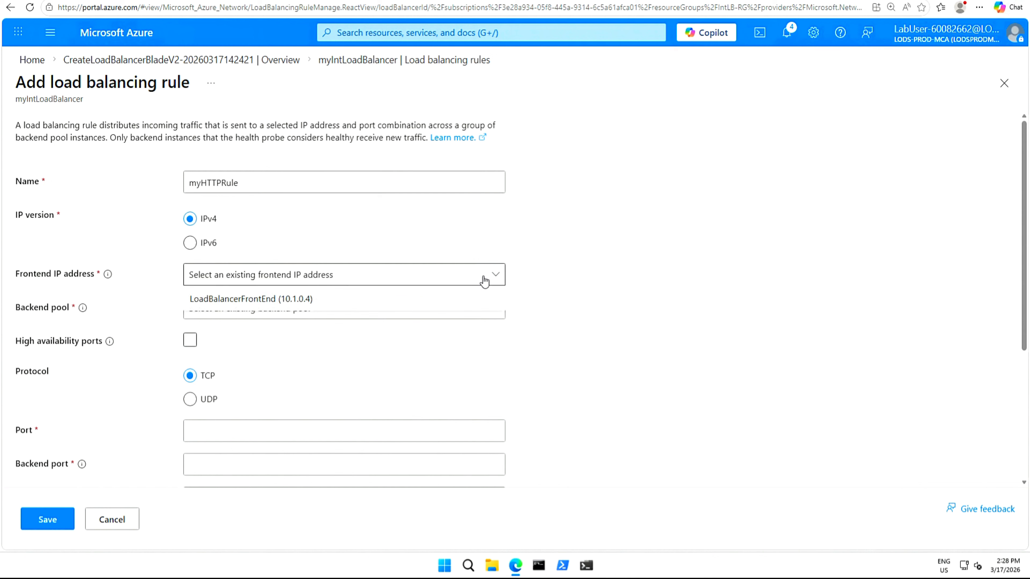
click(225, 299)
click(491, 312)
click(245, 335)
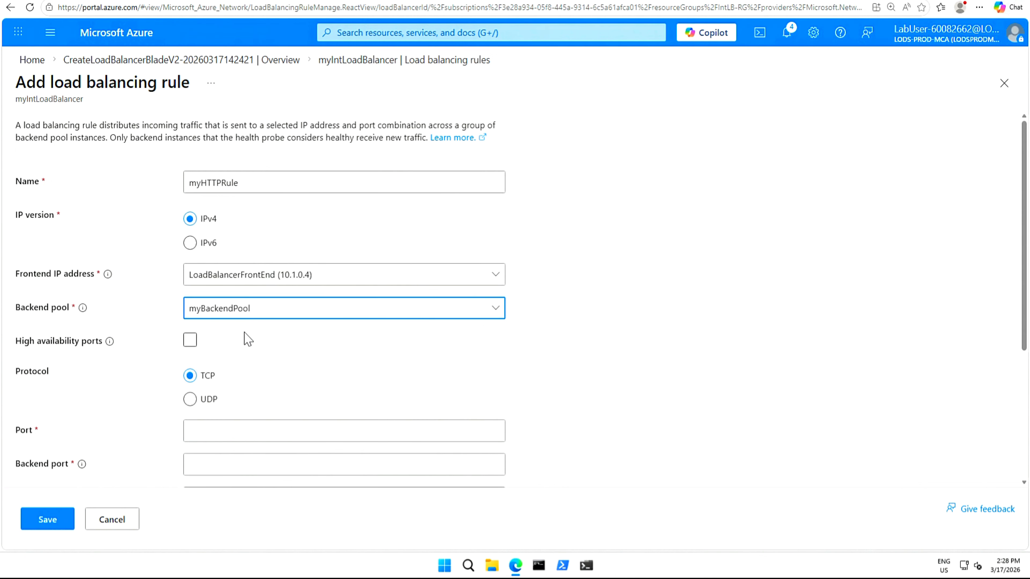
click(220, 340)
Set the rule's port and backend port to 80 and select the health probe myHealthProbe.
click(209, 432)
scroll(208, 433, down, 1)
scroll(209, 437, down, 5)
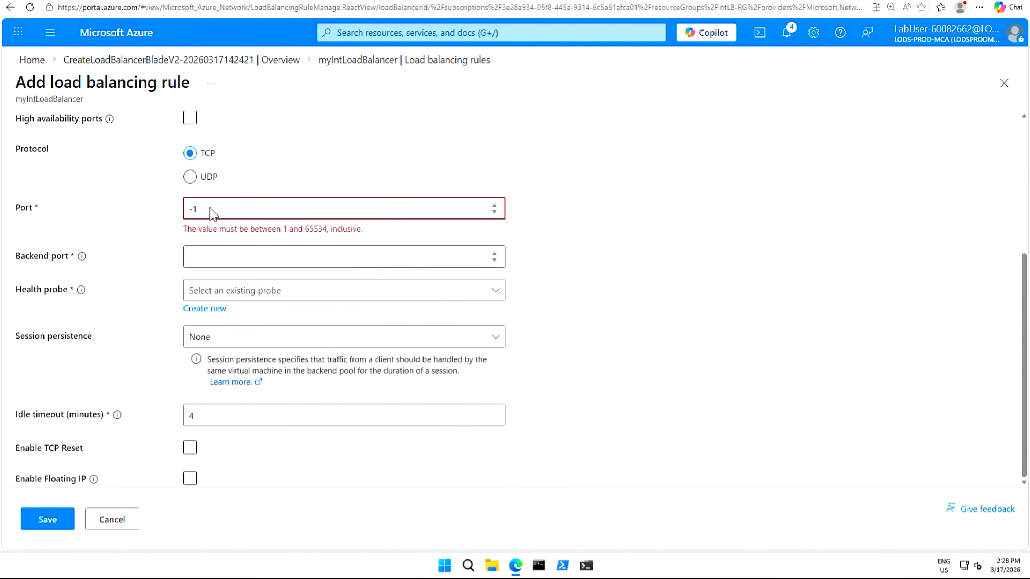
drag(210, 209, 177, 214)
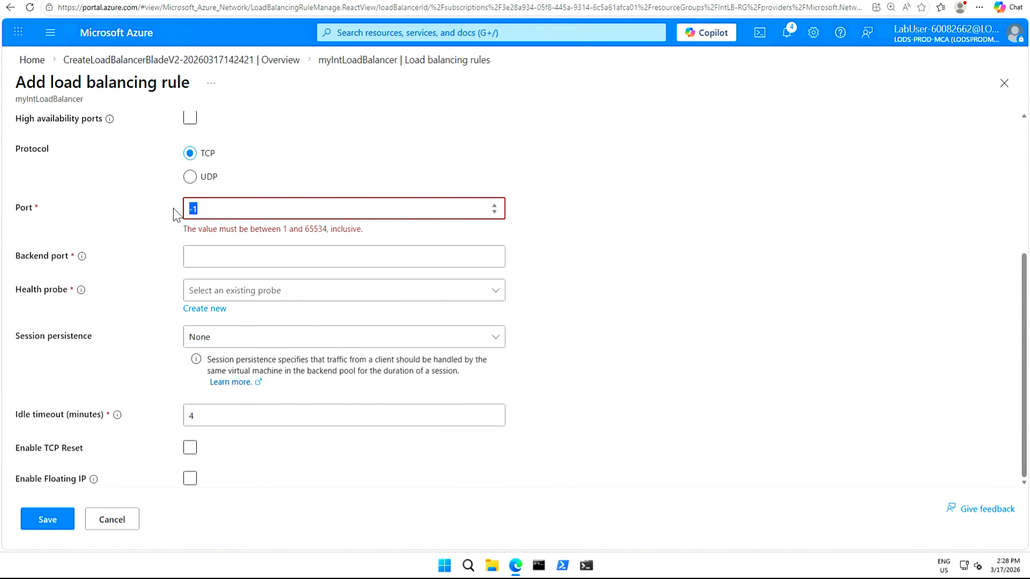
text(80)
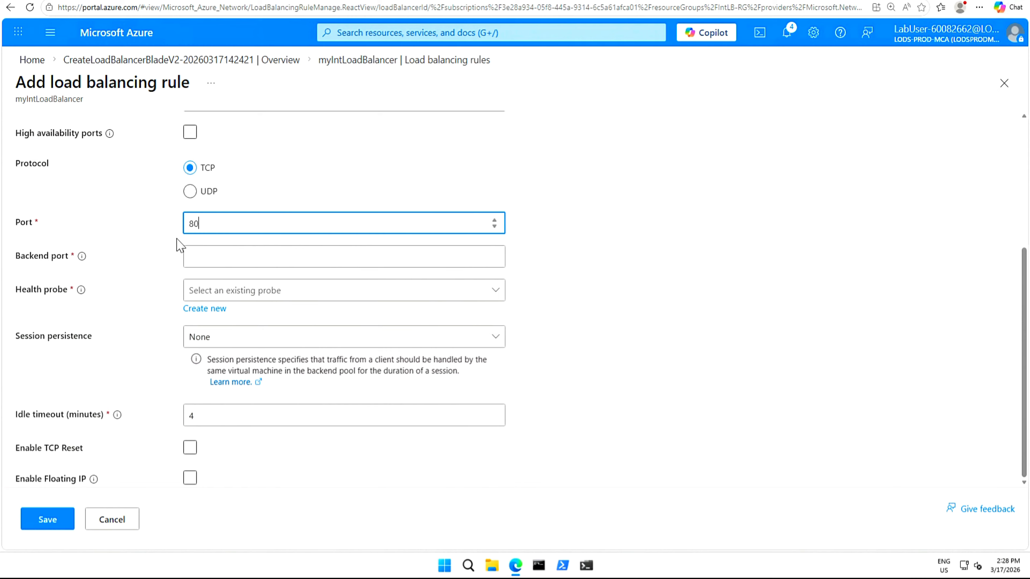
click(203, 257)
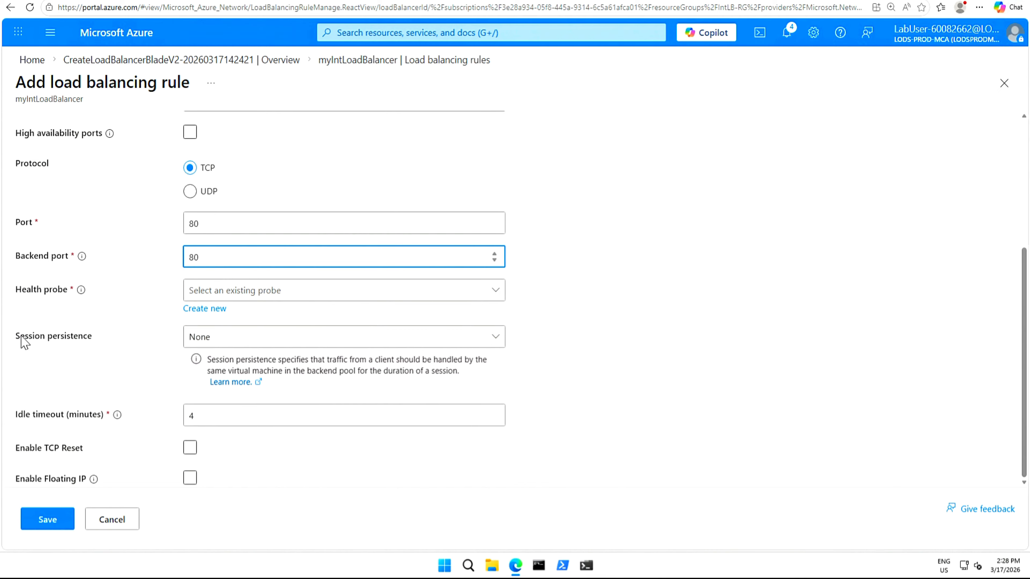
click(486, 295)
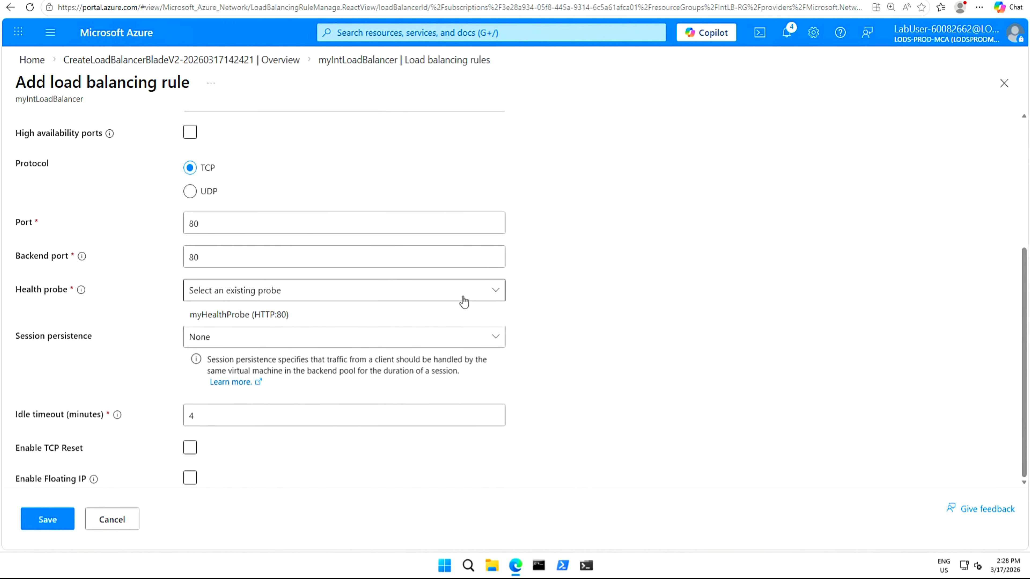
click(237, 320)
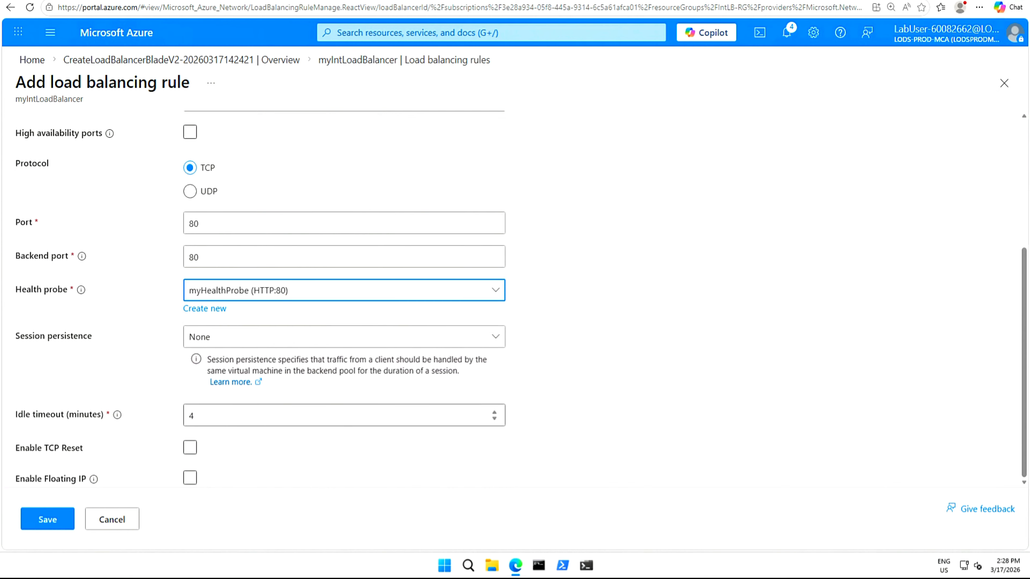
Set the rule's idle timeout to 15 minutes and save the load balancing rule.
click(219, 416)
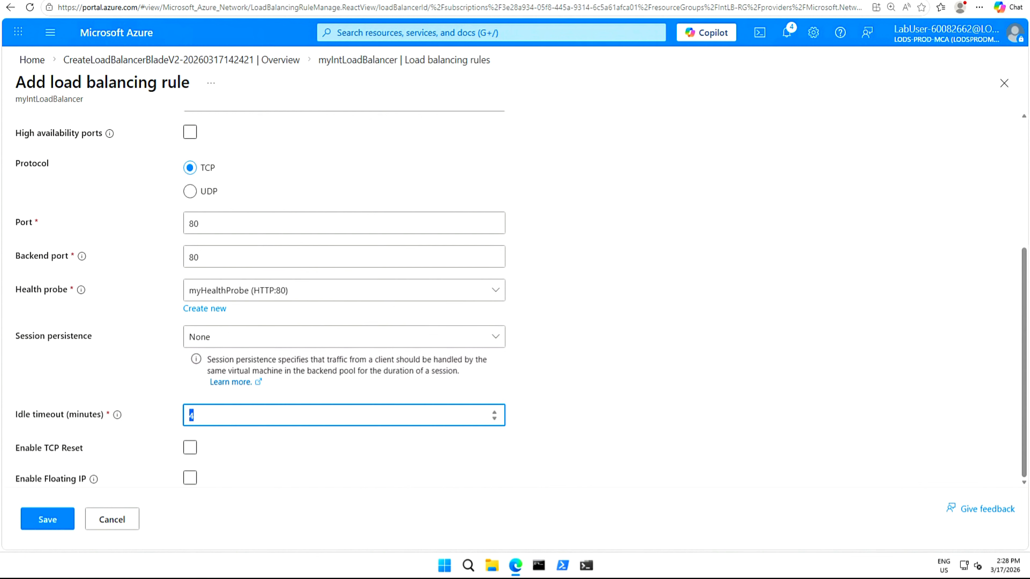
key(BackSpace)
text(15)
scroll(115, 522, up, 3)
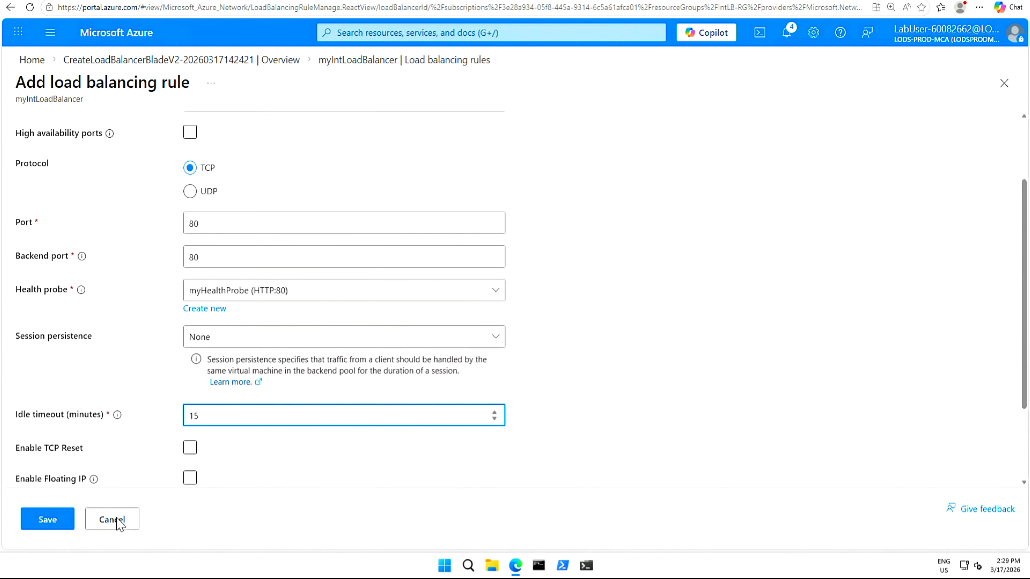
click(48, 520)
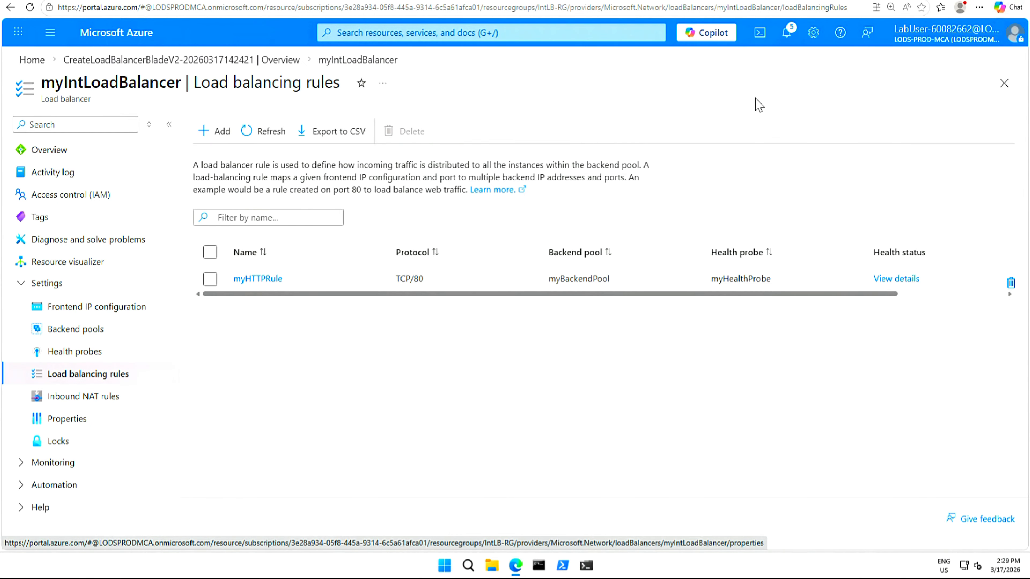
Open a PowerShell Cloud Shell with no storage account on the lab subscription and clear the console.
click(760, 35)
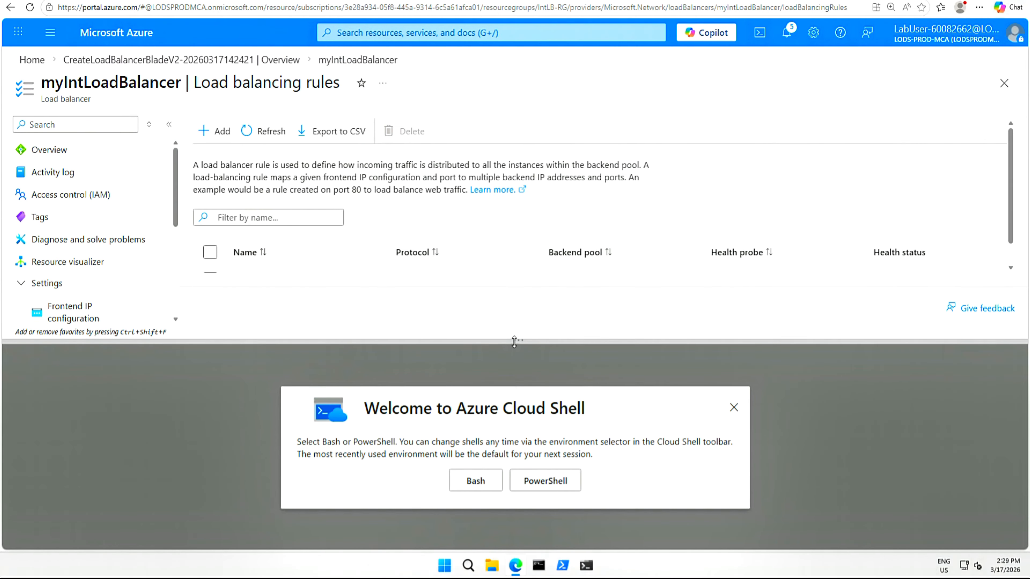
drag(513, 341, 511, 300)
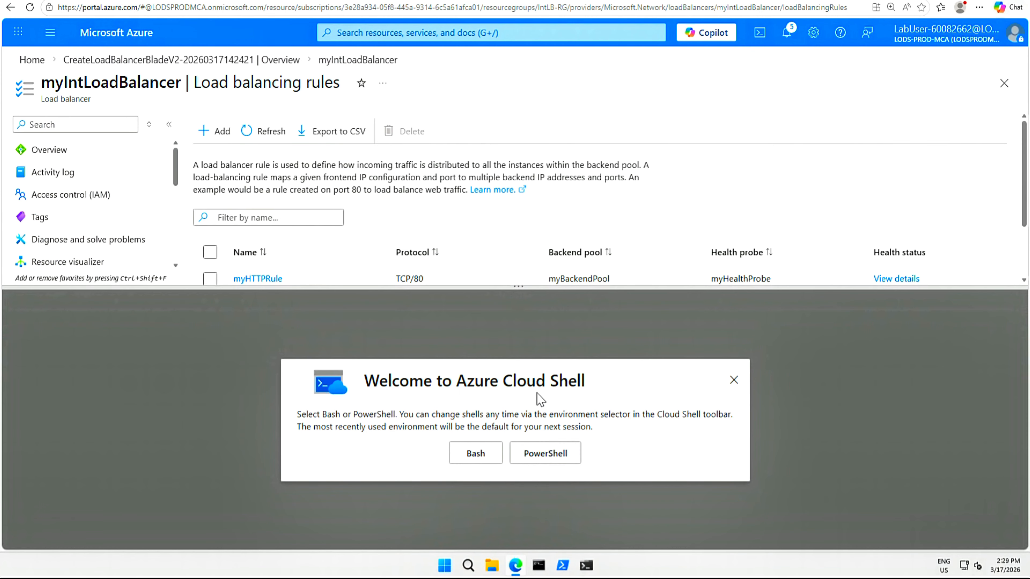
click(547, 453)
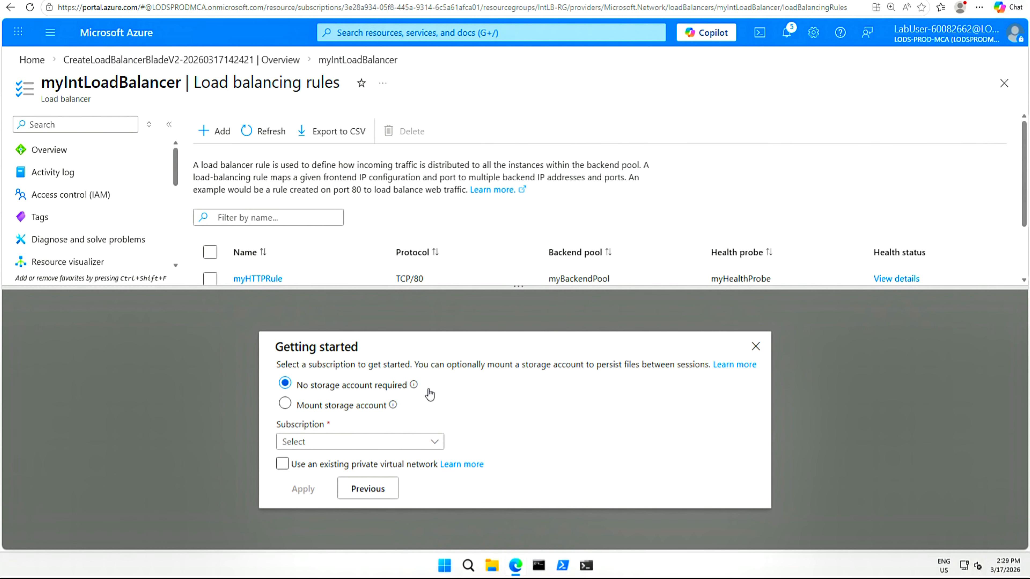
click(436, 446)
click(339, 491)
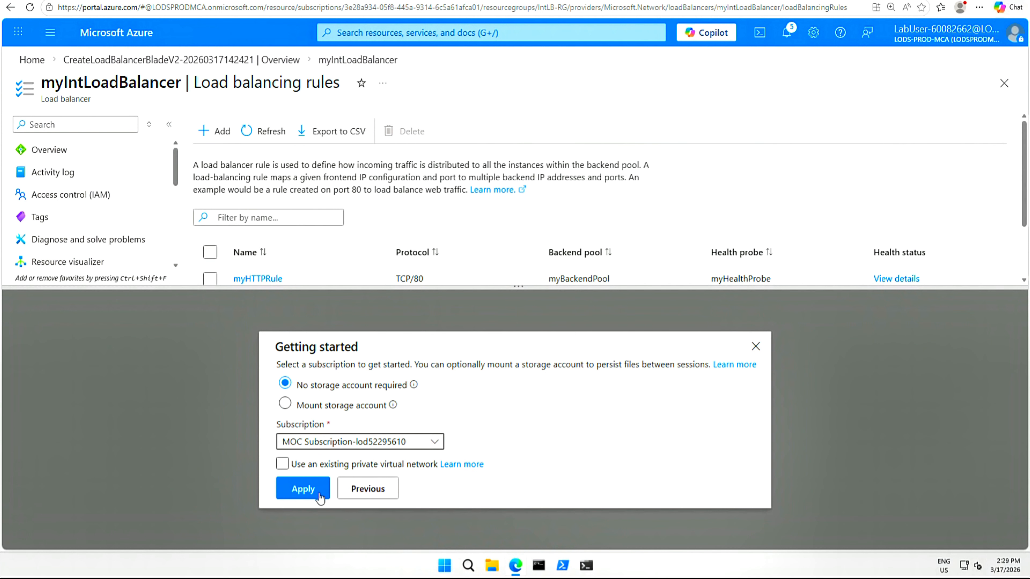
click(302, 489)
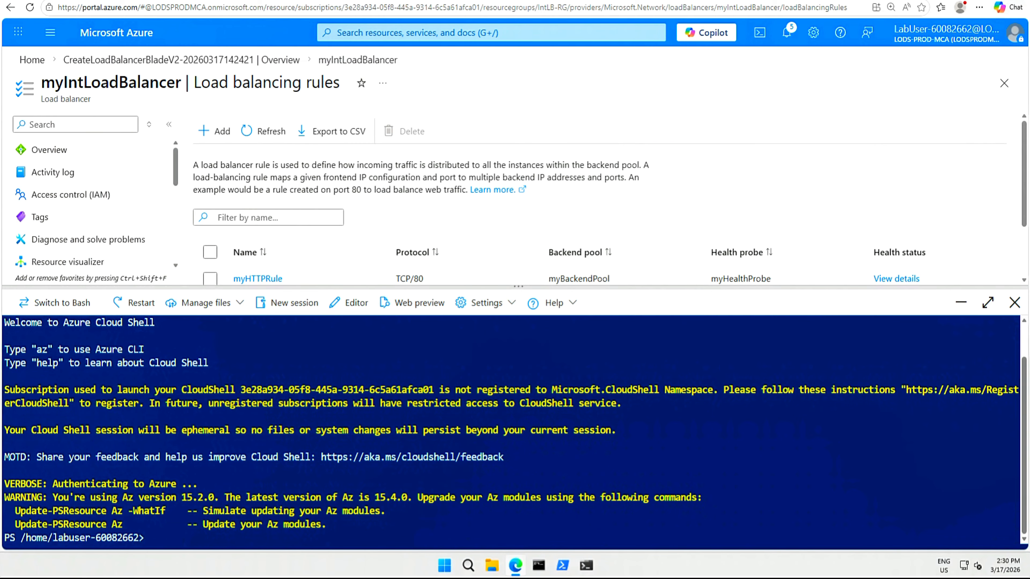
text(cls)
key(Return)
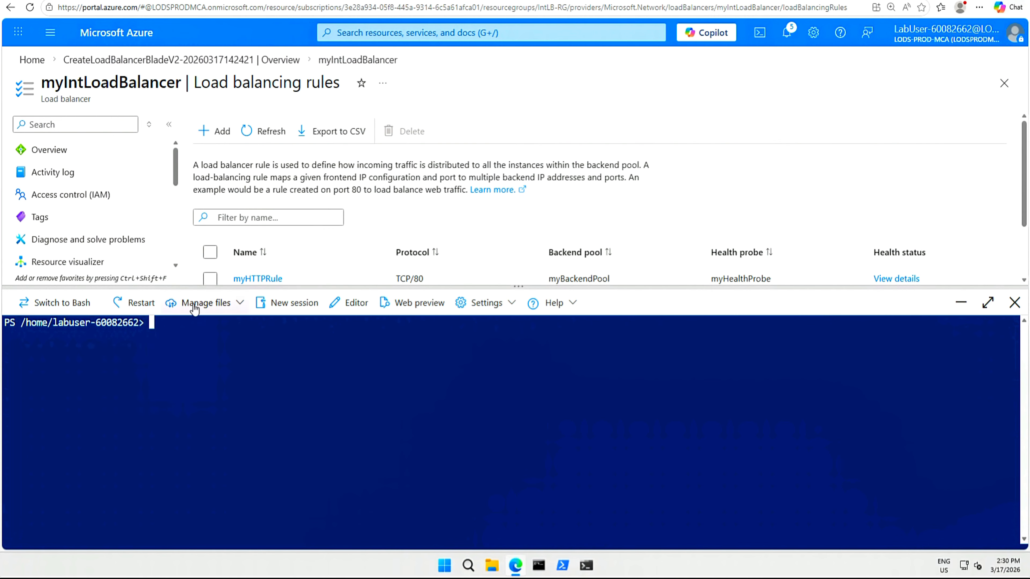
Upload azuredeploy.json and azure.deploy.parameters.json from F:\Allfiles\Exercises\M08 to Cloud Shell and list the home directory files.
click(241, 308)
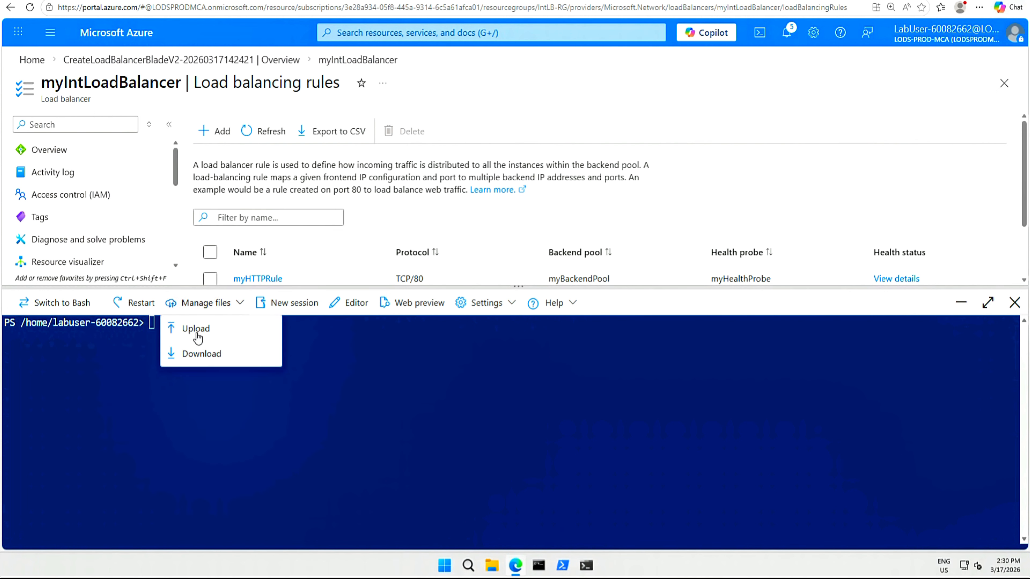
click(194, 330)
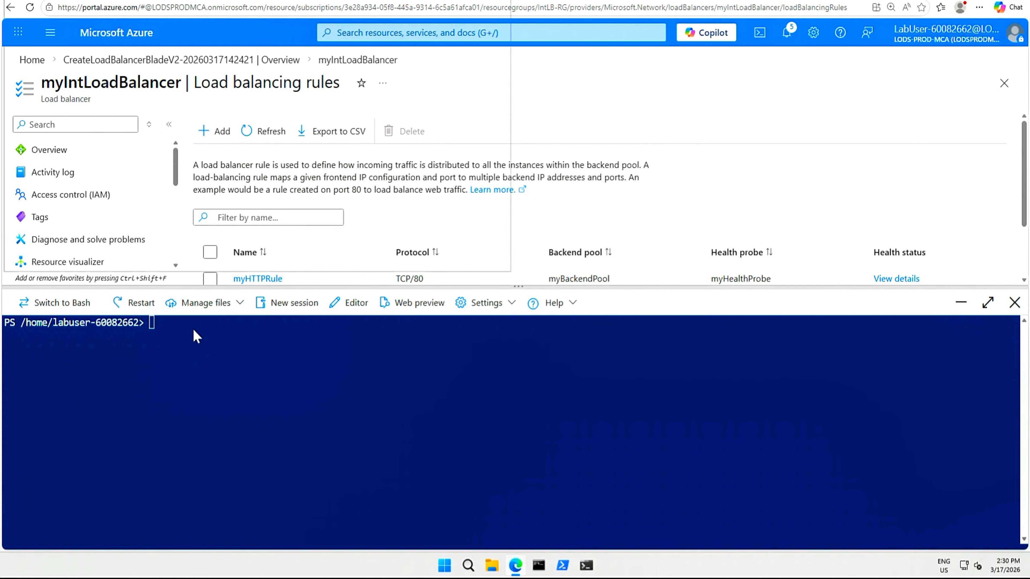
scroll(36, 183, down, 2)
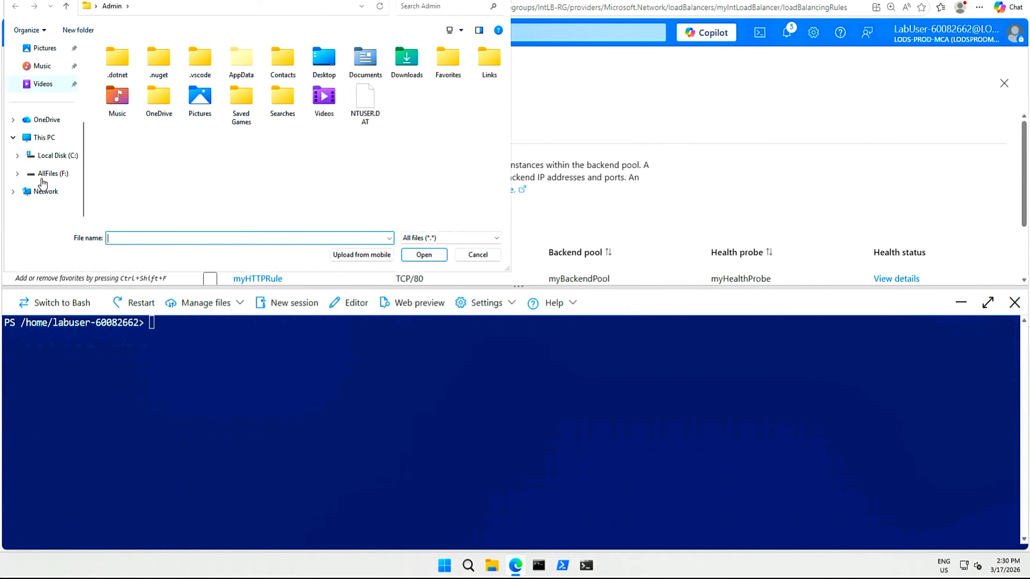
click(51, 173)
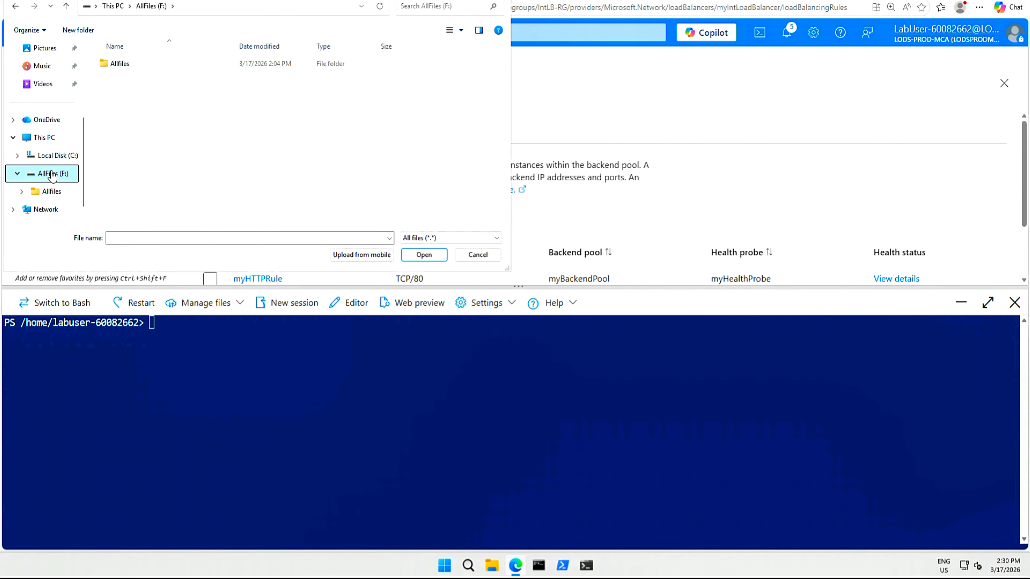
double_click(118, 65)
double_click(119, 63)
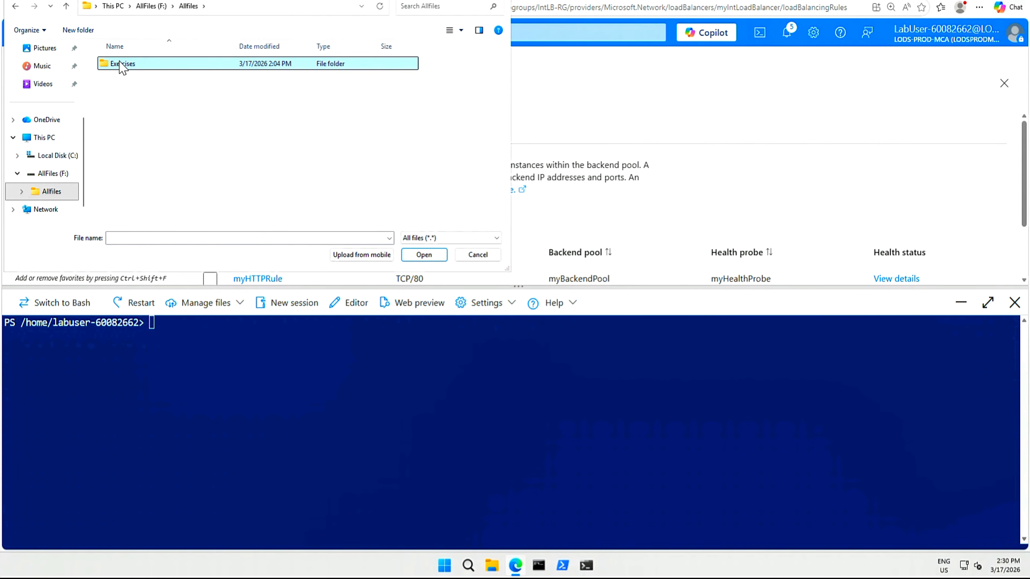
double_click(122, 158)
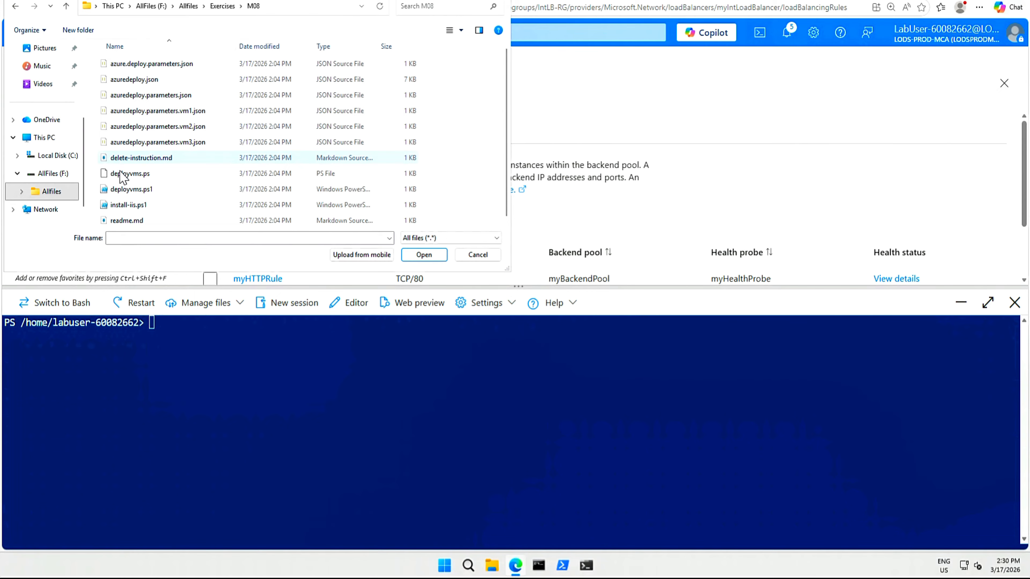
click(144, 81)
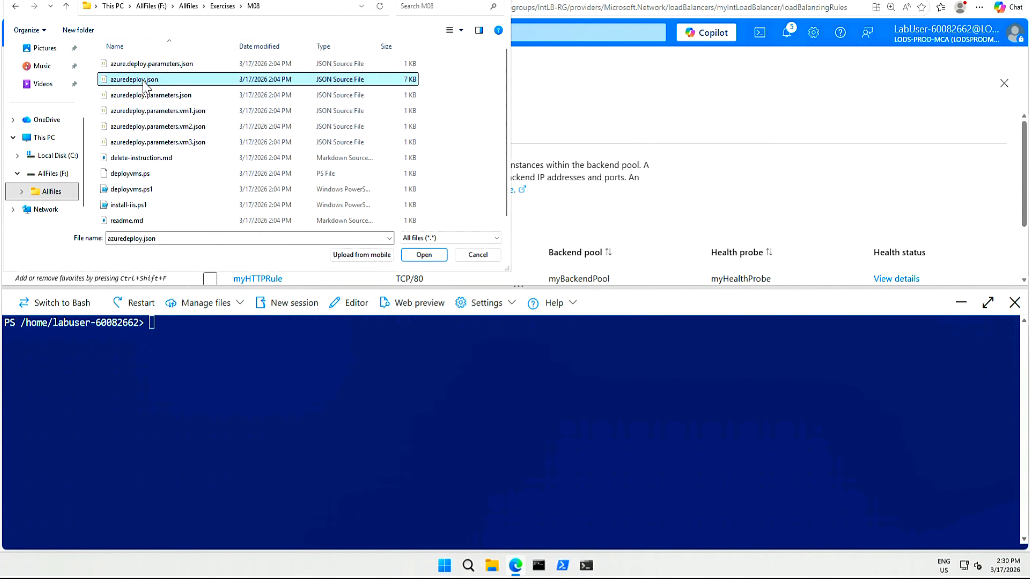
ctrl+click(159, 67)
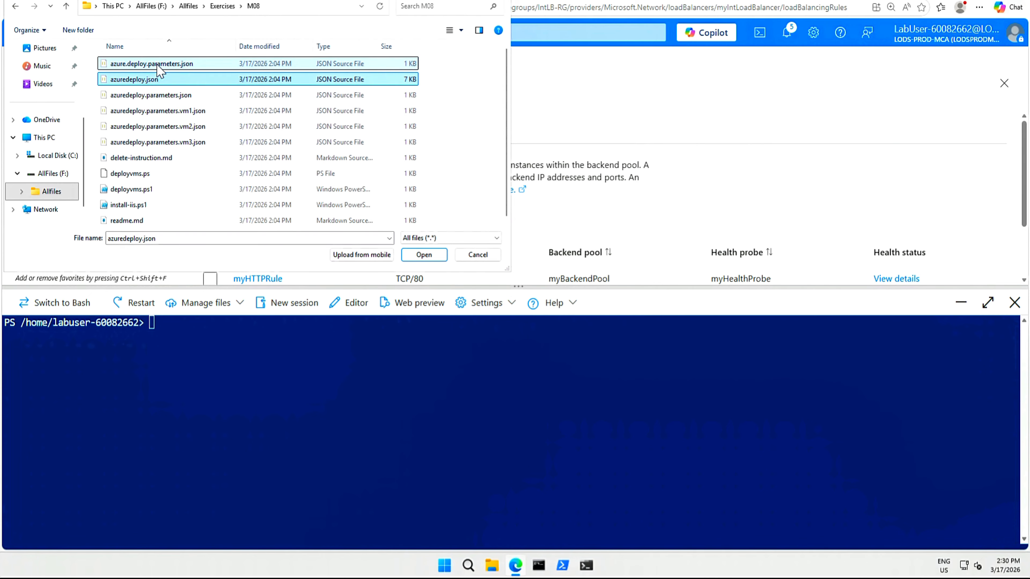
click(424, 255)
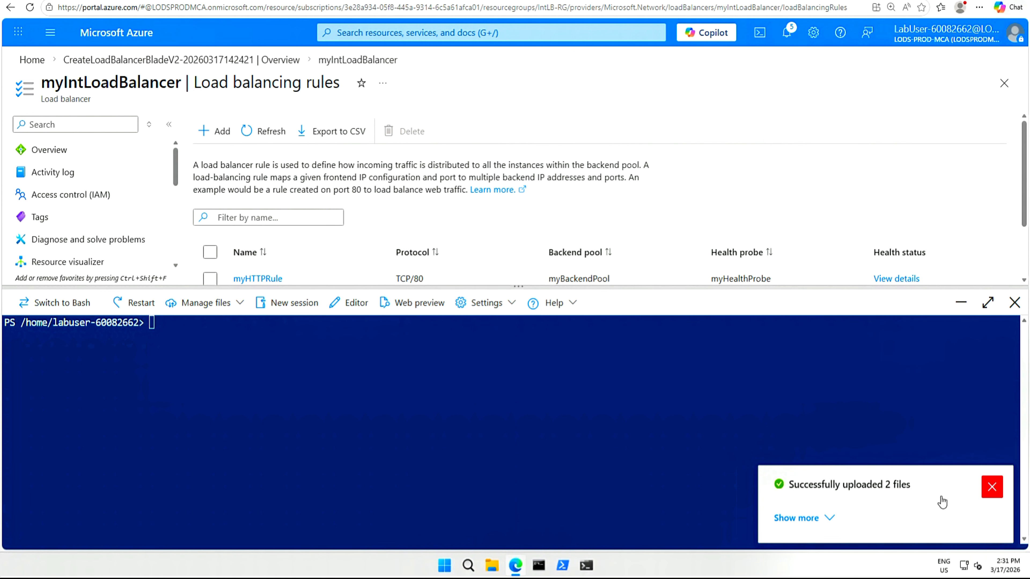
click(992, 487)
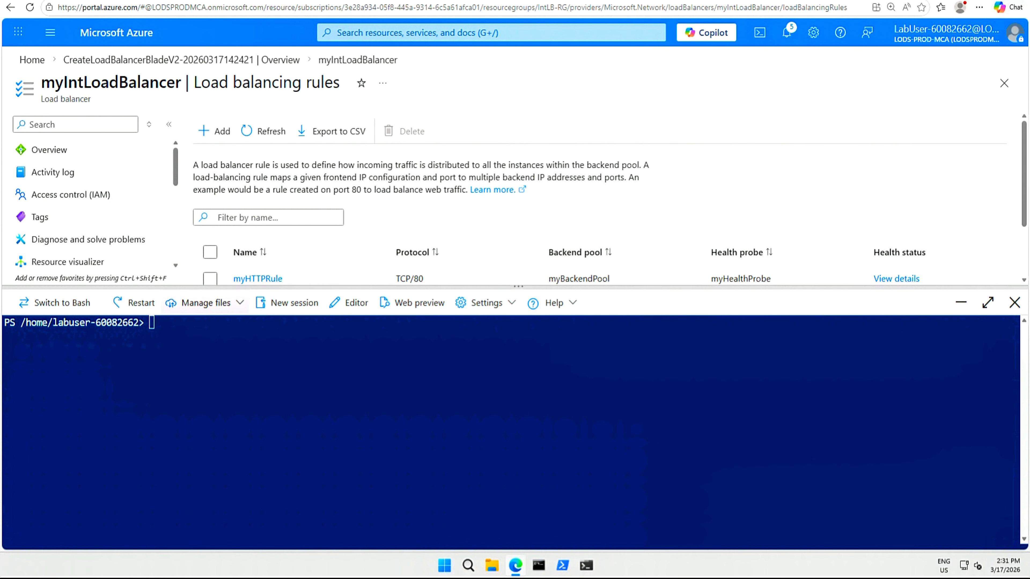
text(ls)
key(Return)
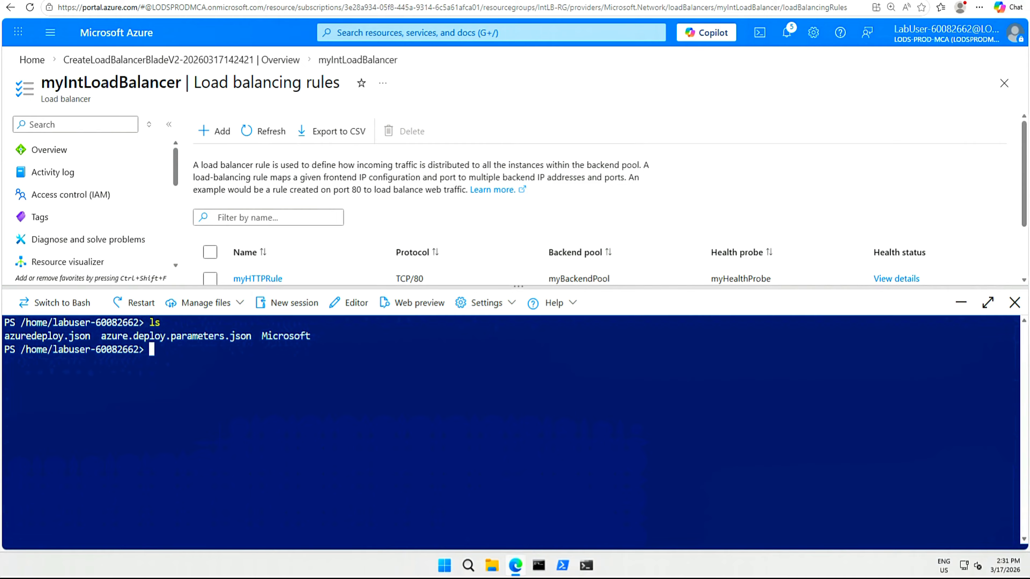
Set $RGName to "IntLB-RG", try running New-AzResourceGroupDeployment with azuredeploy.json and azuredeploy.parameters.json, then list files again.
text($RGName = "IntLB-RG")
key(Return)
text(New-AzResourceGroupDeployment -ResourceGroupName)
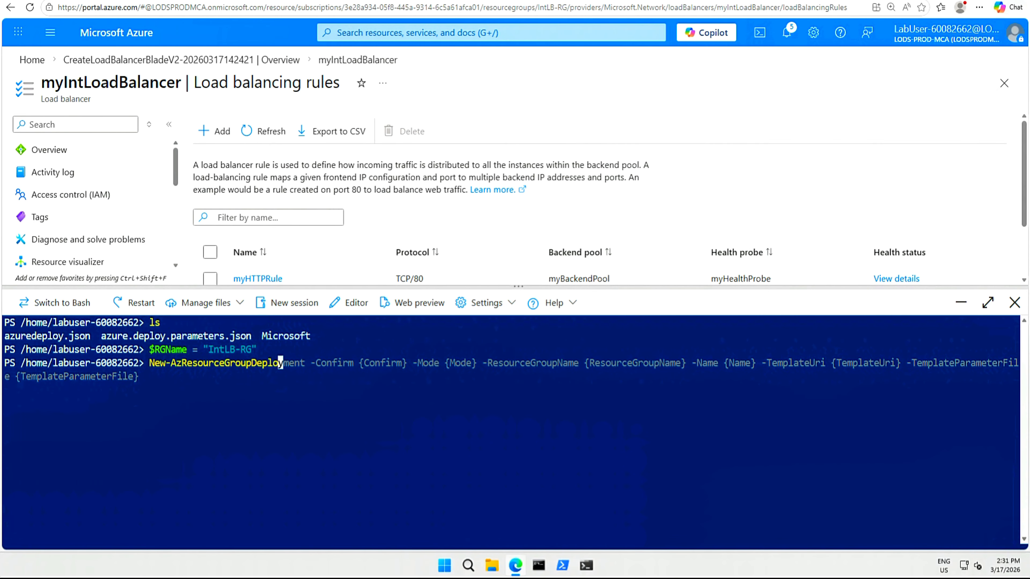
text( $RGName -TemplateFile azuredeploy.json -TemplateParameterFile azuredeploy.parameters.json)
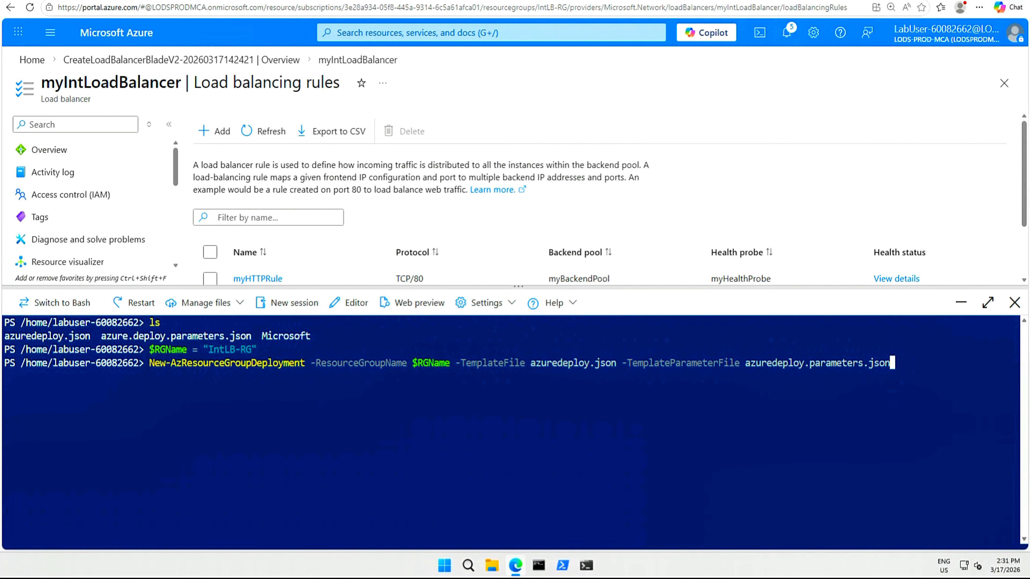
key(Return)
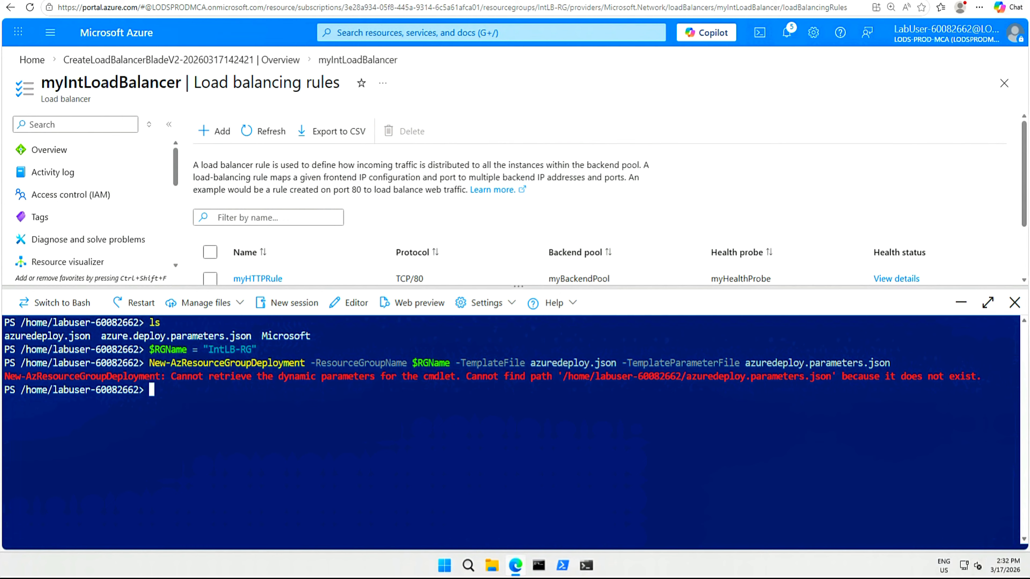
text(ls)
key(Return)
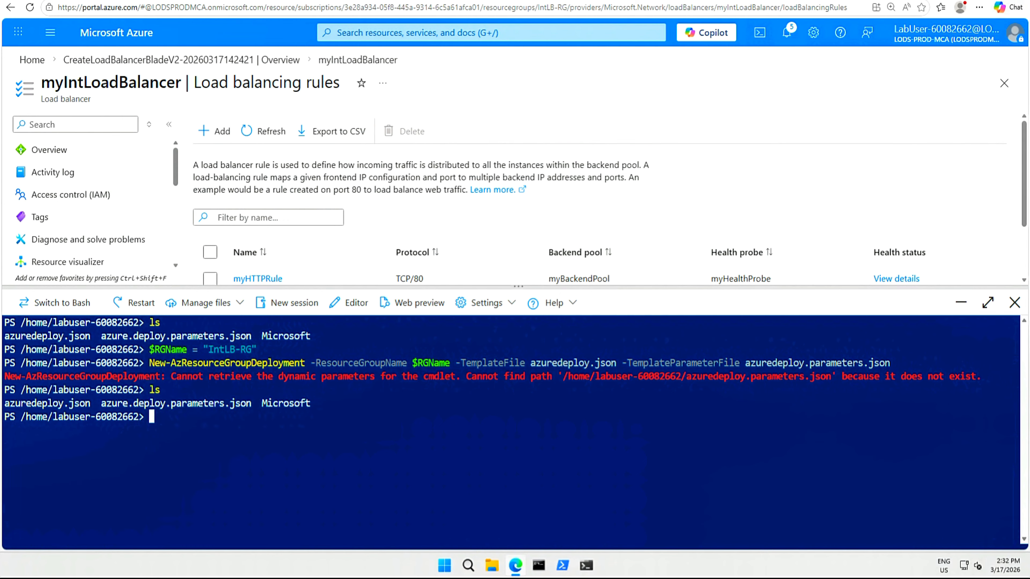
Upload azuredeploy.parameters.json from the M08 folder to Cloud Shell and list the home directory files.
drag(101, 403, 251, 404)
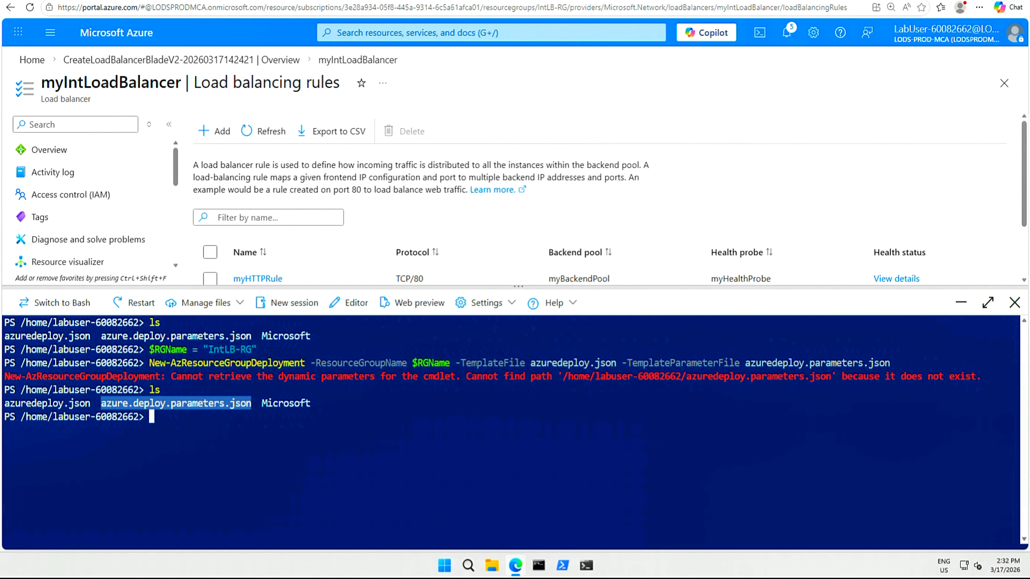
click(239, 304)
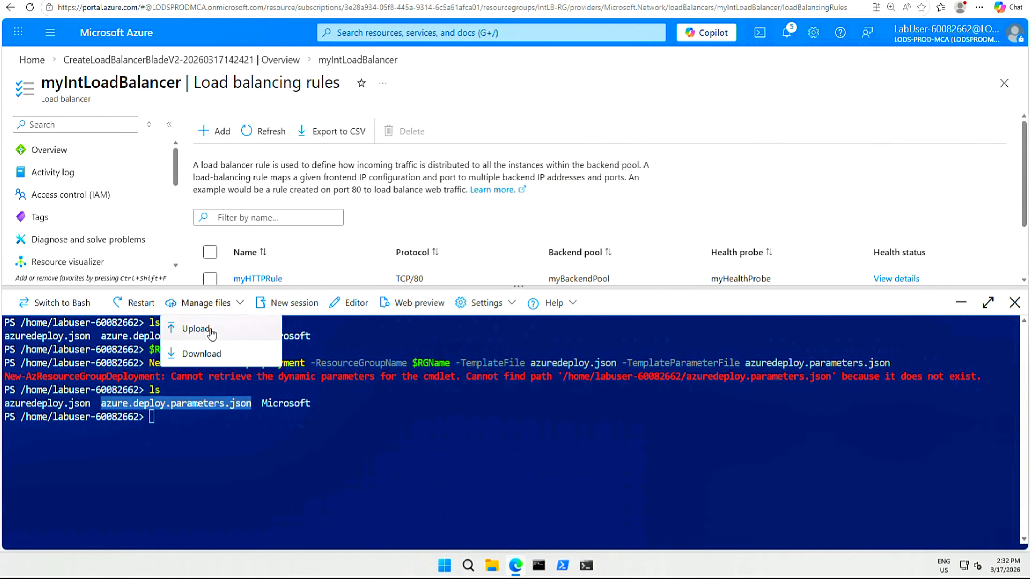
click(219, 332)
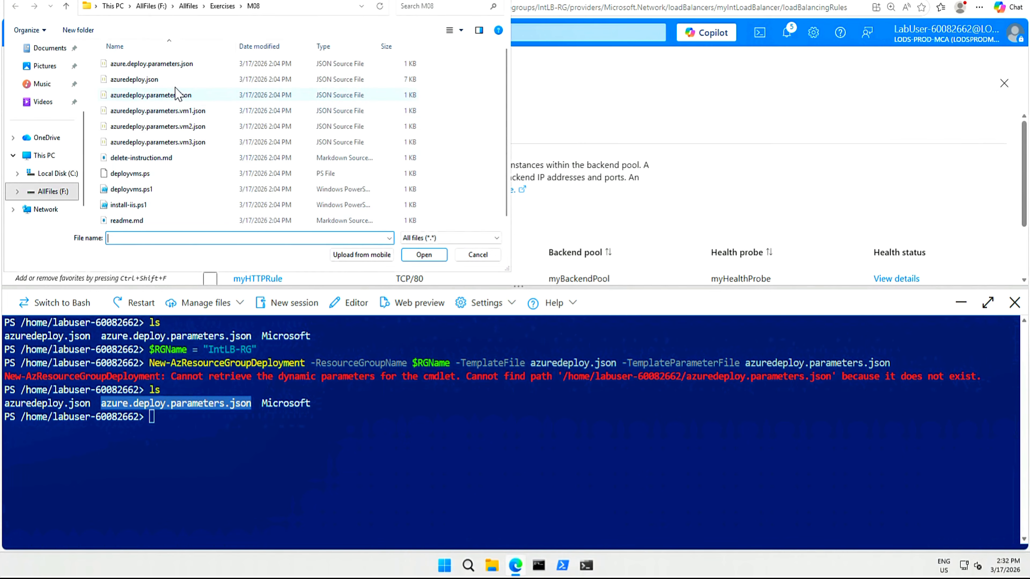
click(144, 82)
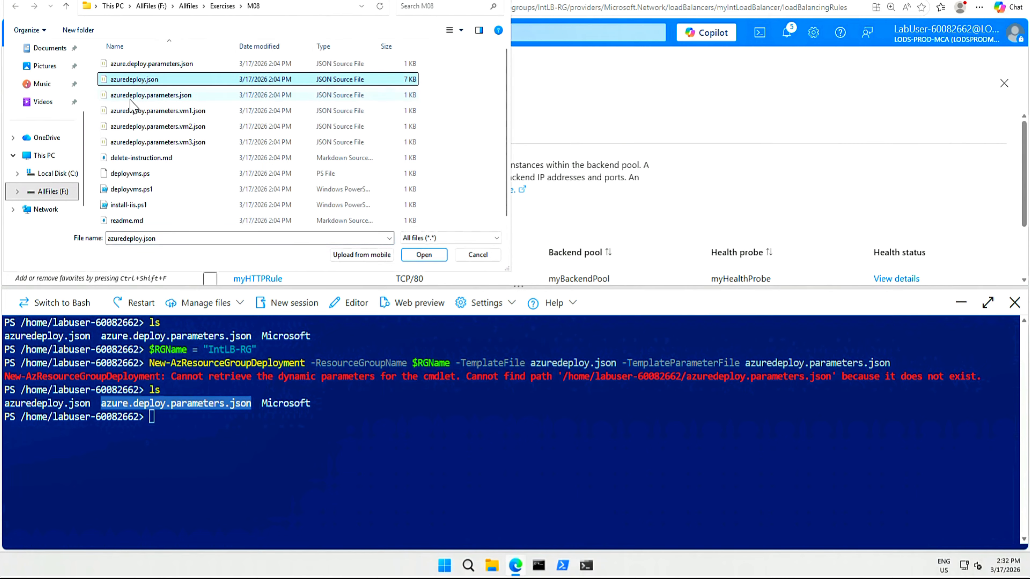
click(182, 99)
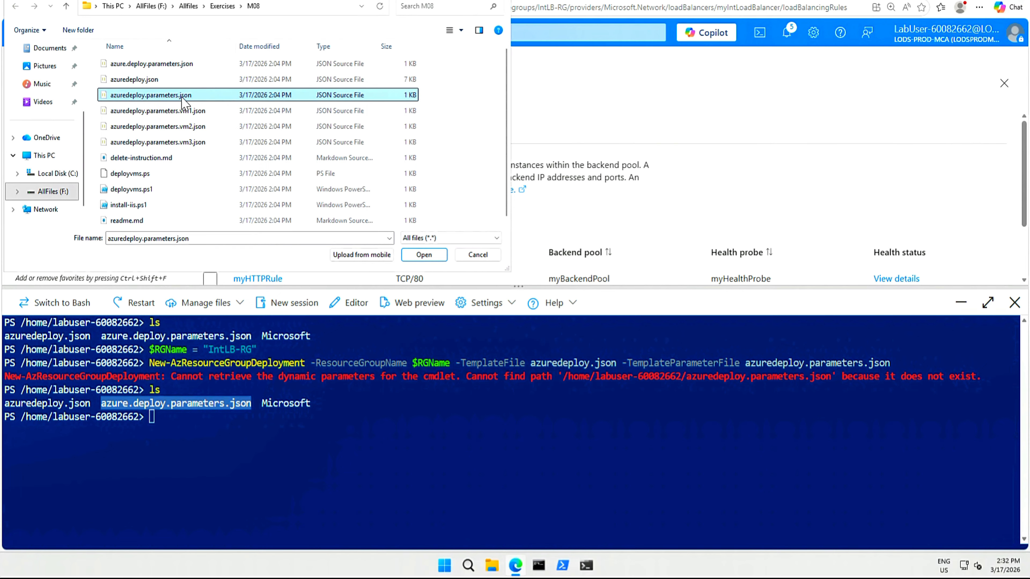
click(424, 256)
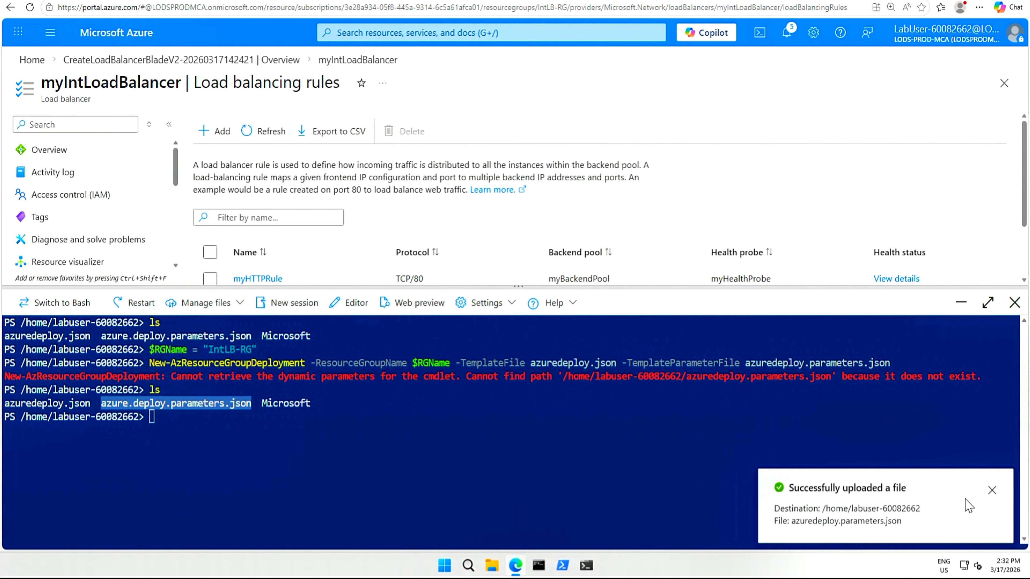
click(992, 492)
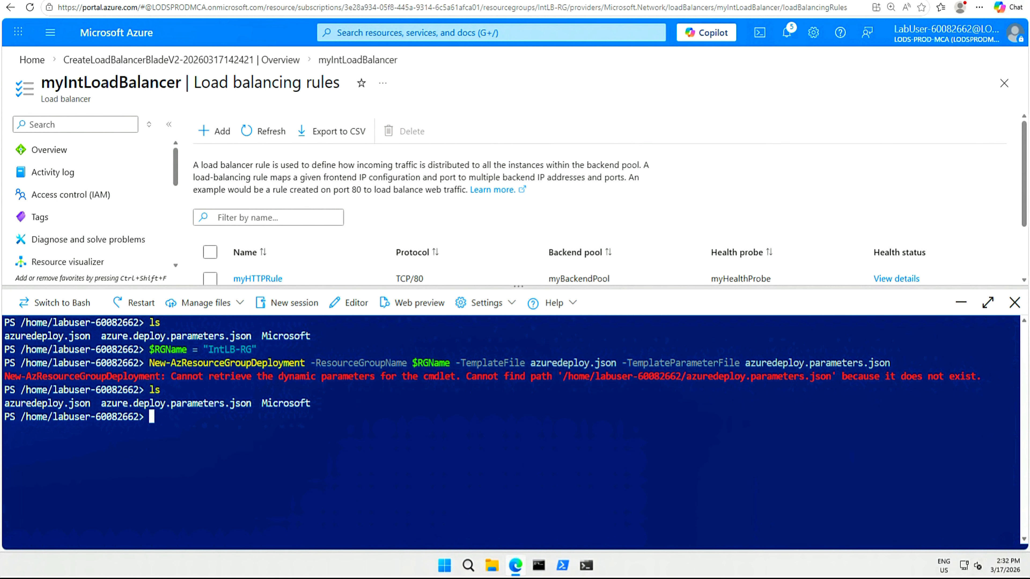
text(ls)
key(Return)
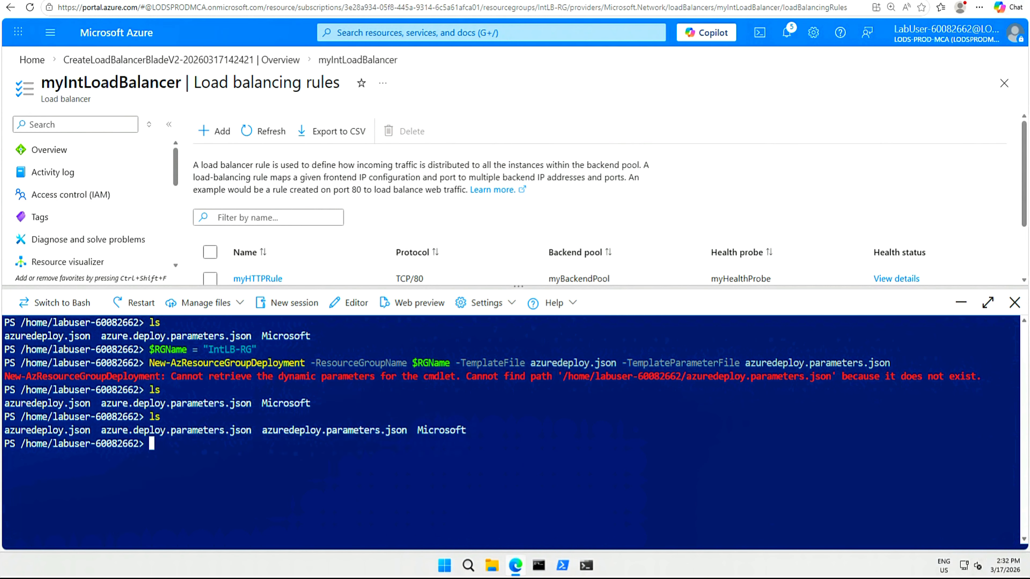
Rerun New-AzResourceGroupDeployment with azuredeploy.json and azuredeploy.parameters.json, pasting the admin password when prompted.
double_click(334, 431)
click(334, 430)
text(ls)
key(Up)
key(Return)
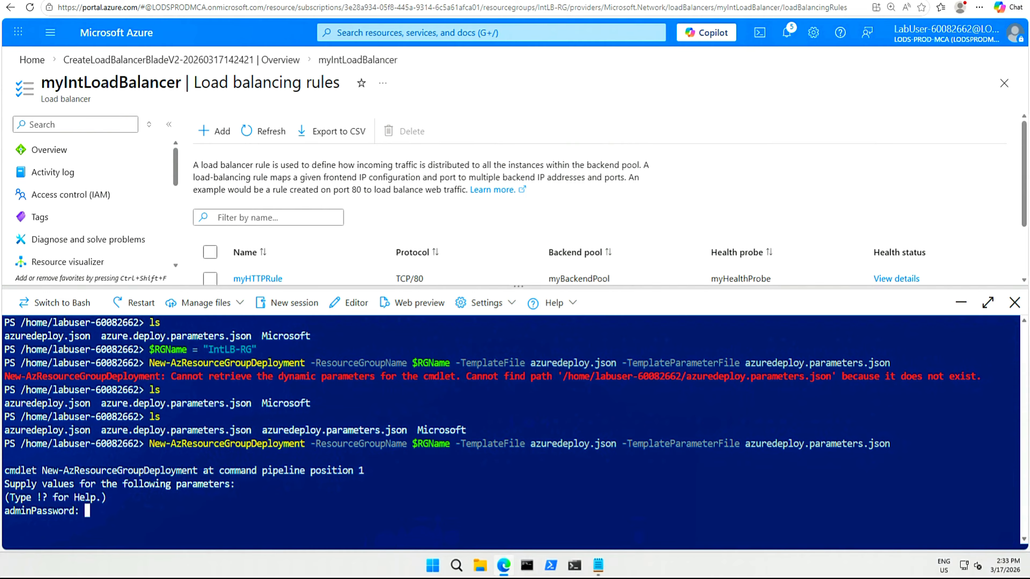
right_click(181, 316)
click(203, 371)
key(Return)
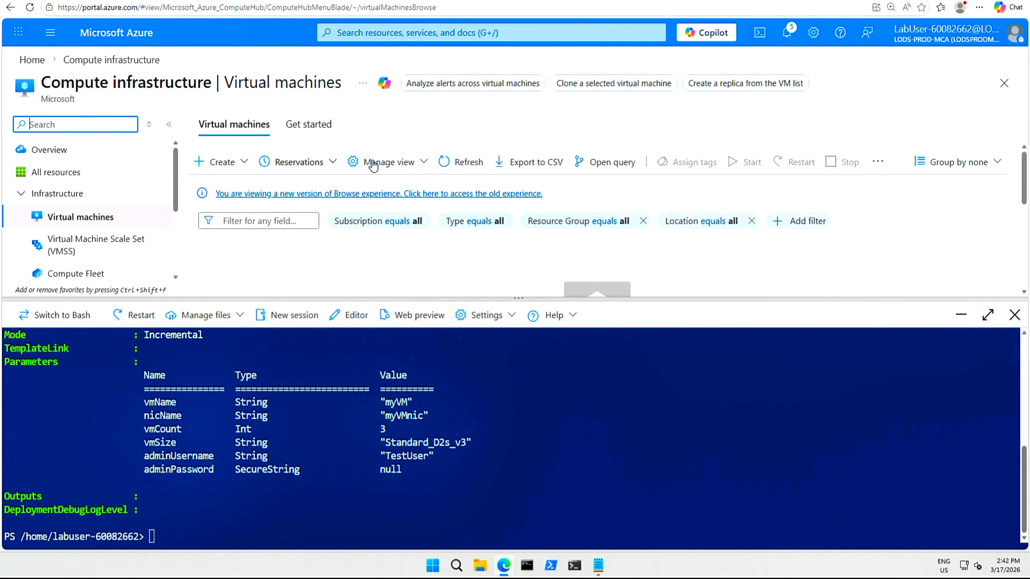
Refresh the virtual machines list to check for the deployed VMs.
click(455, 162)
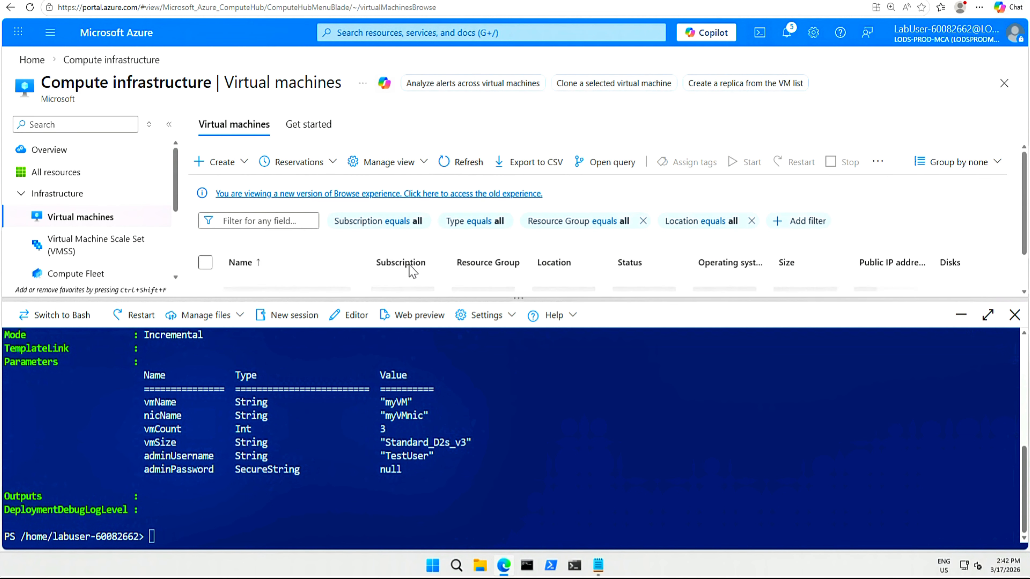
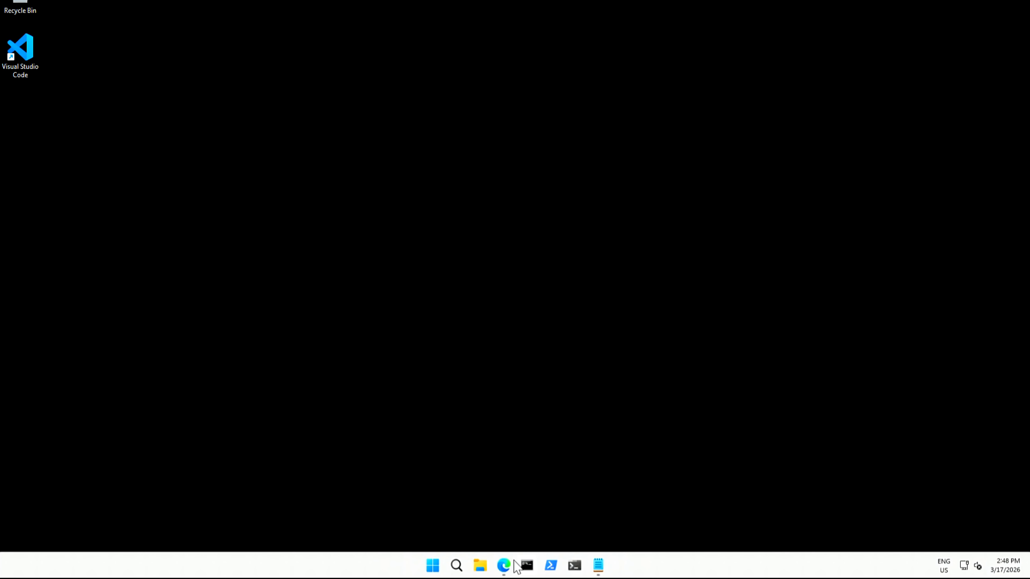
Close the test browser window in the VM and the Bastion session tab to return to the load balancer overview.
mouse_move(503, 565)
click(485, 511)
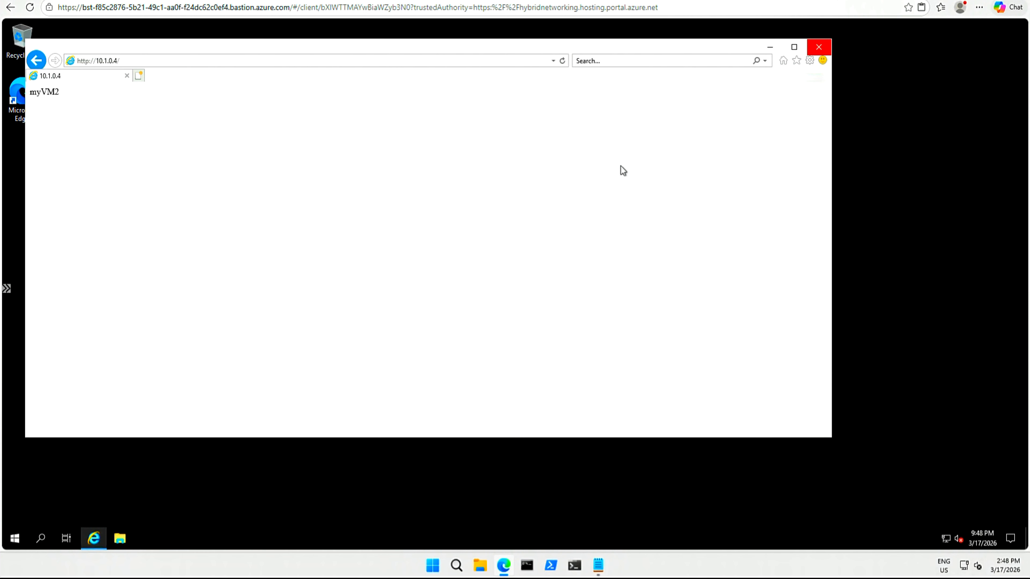
click(820, 48)
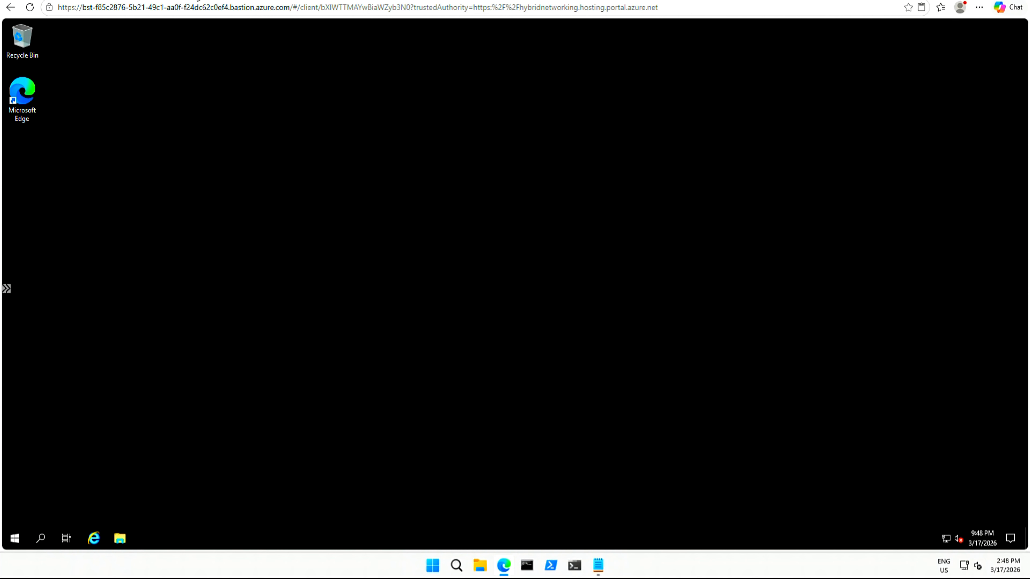
key(ctrl+w)
click(112, 0)
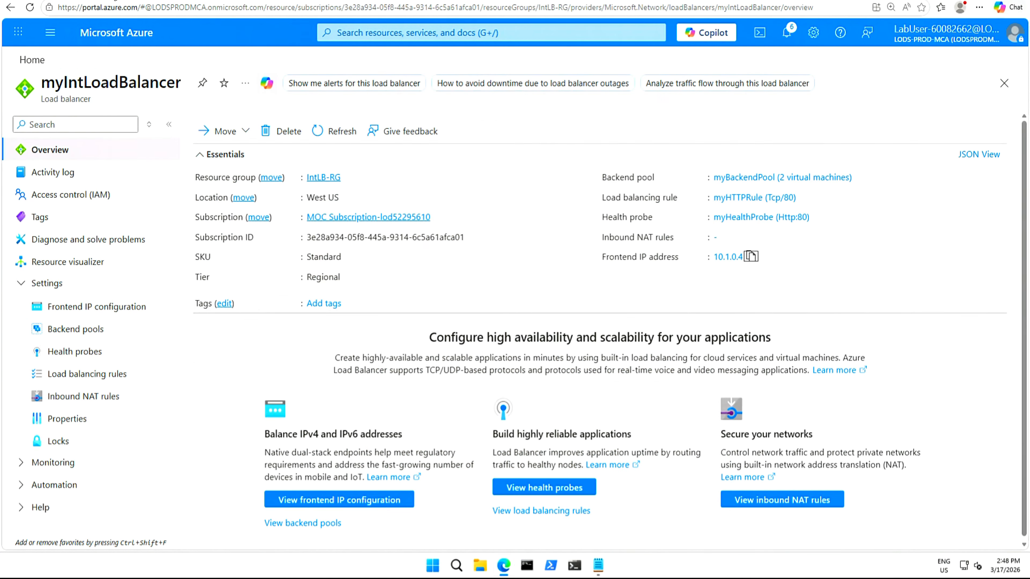
Create a Log Analytics workspace named myLAworkspace in resource group IntLB-RG.
click(367, 36)
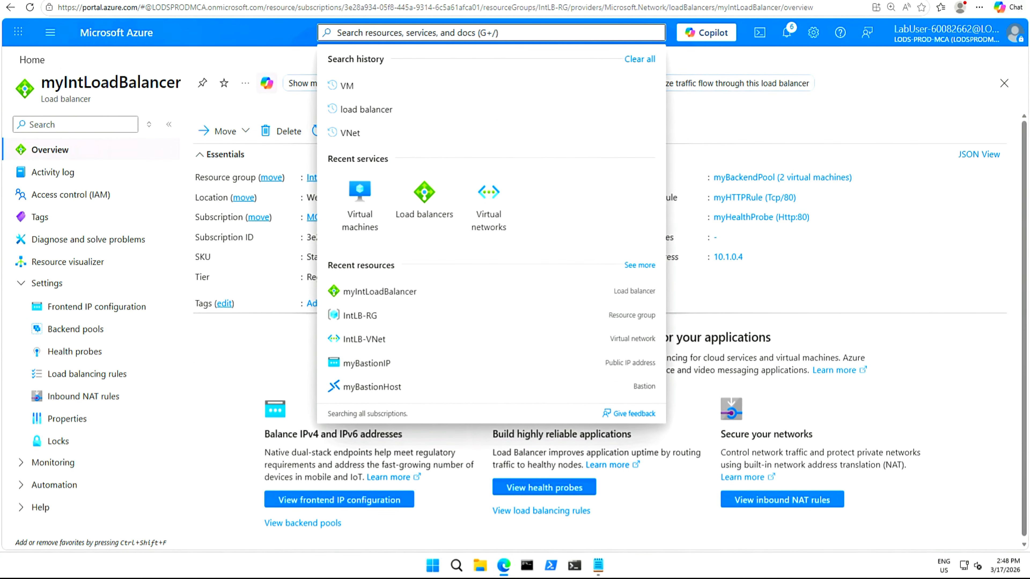
text(Lo)
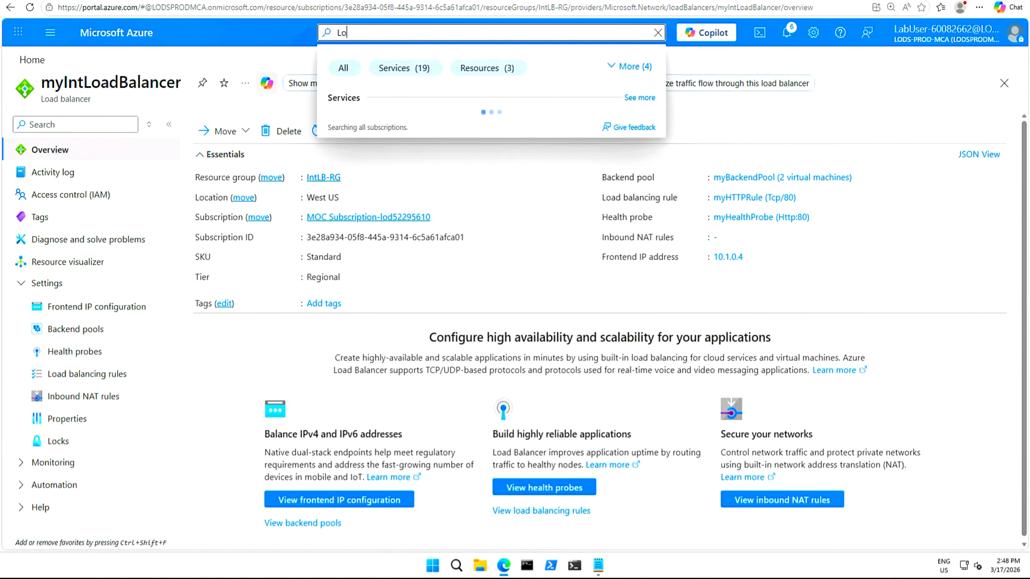
text(g ana)
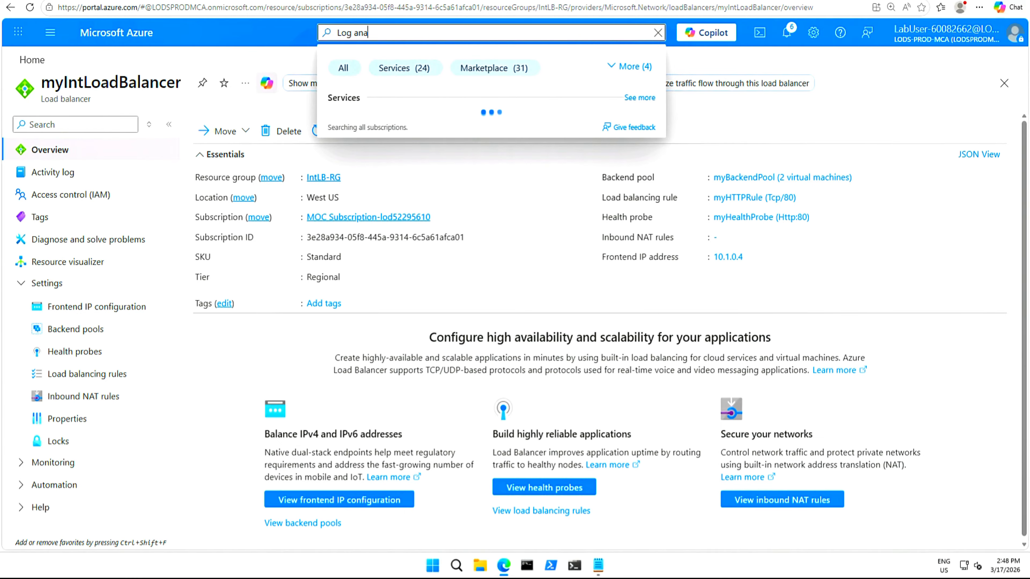
text(lyti)
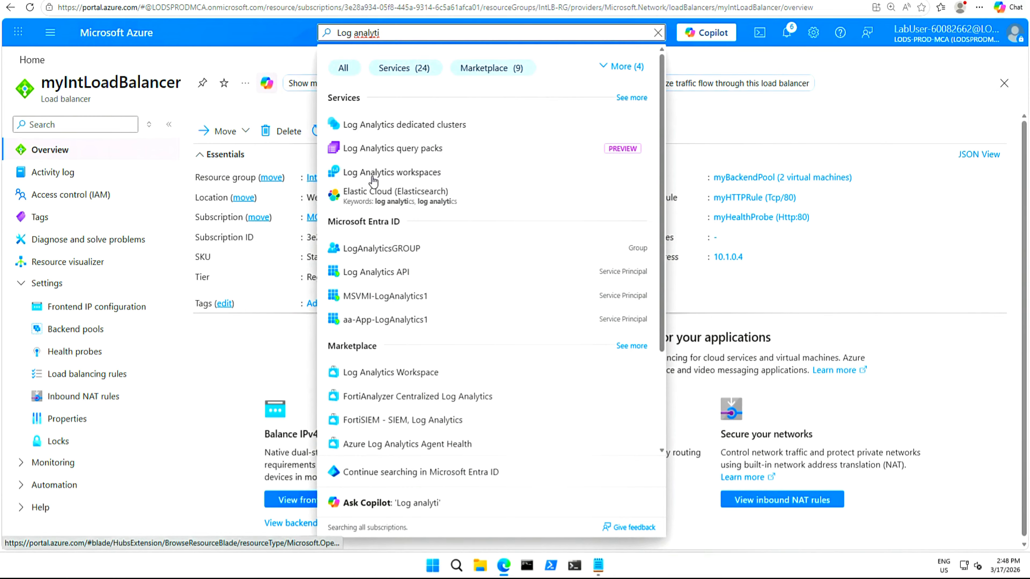
click(389, 174)
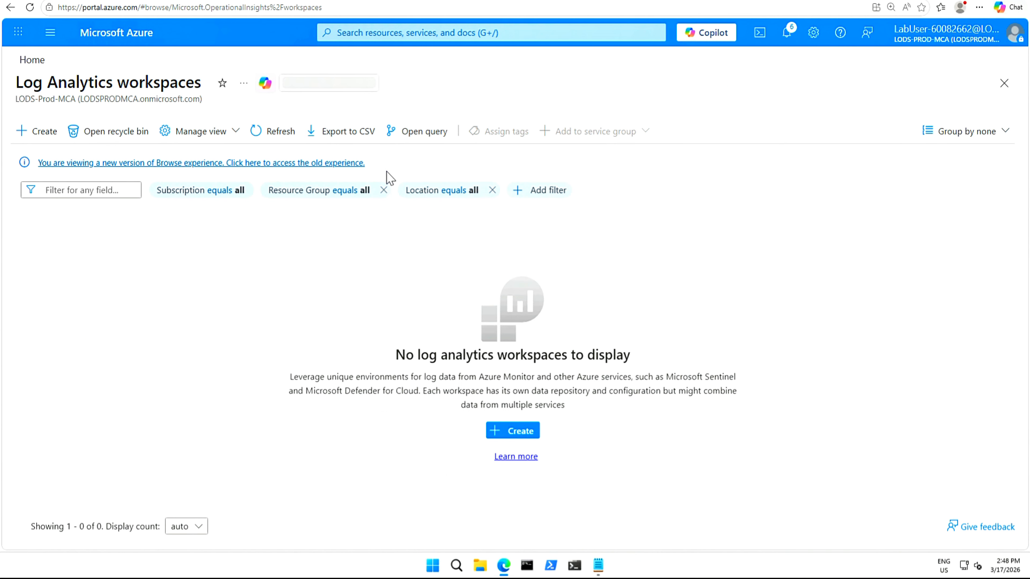
click(44, 134)
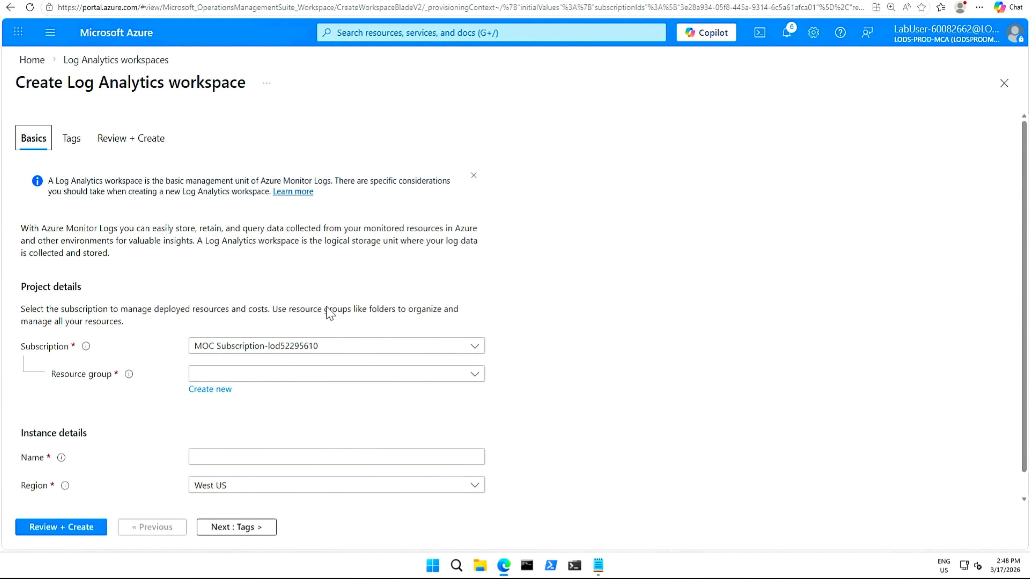
click(337, 373)
click(214, 410)
click(337, 457)
text(myLAworkspace)
click(61, 527)
click(42, 527)
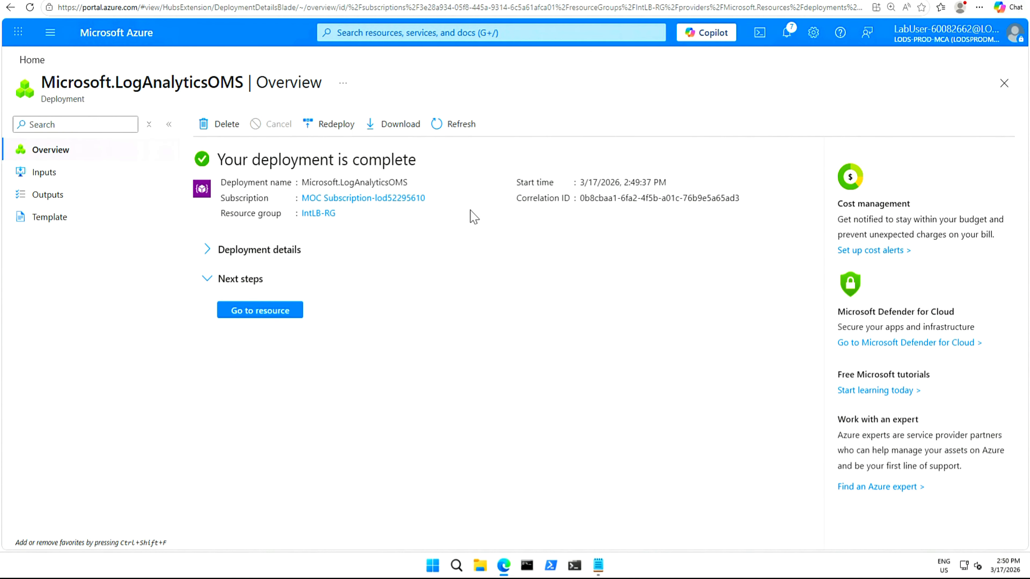
Open the new workspace, then go to myIntLoadBalancer and open its Insights page under Monitoring.
click(266, 310)
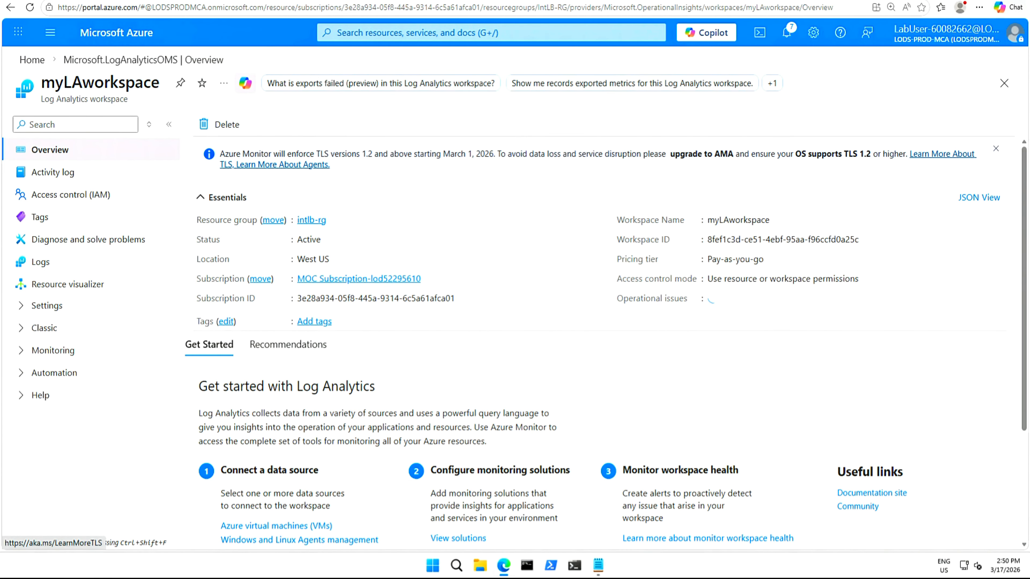
click(32, 61)
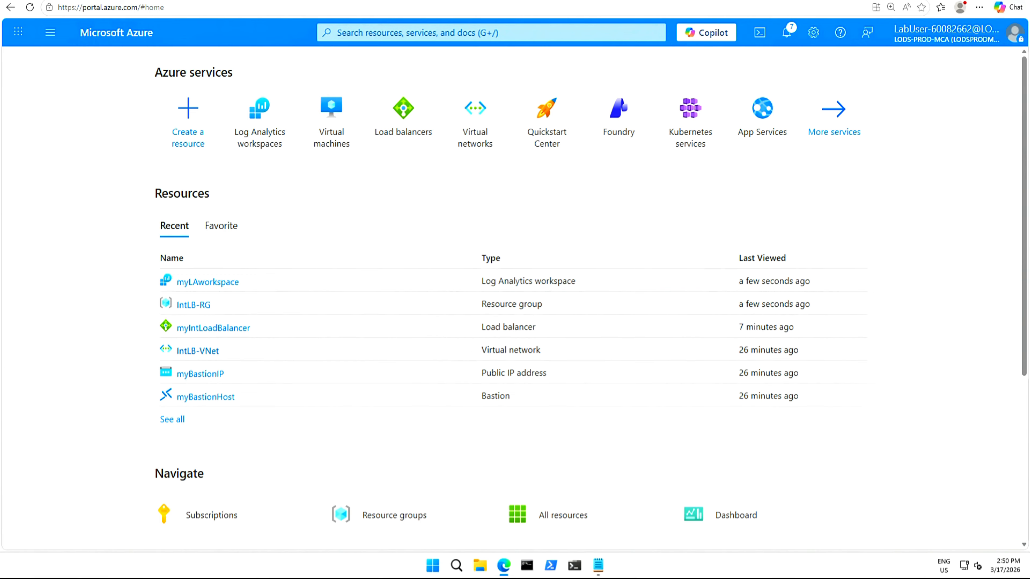
click(220, 334)
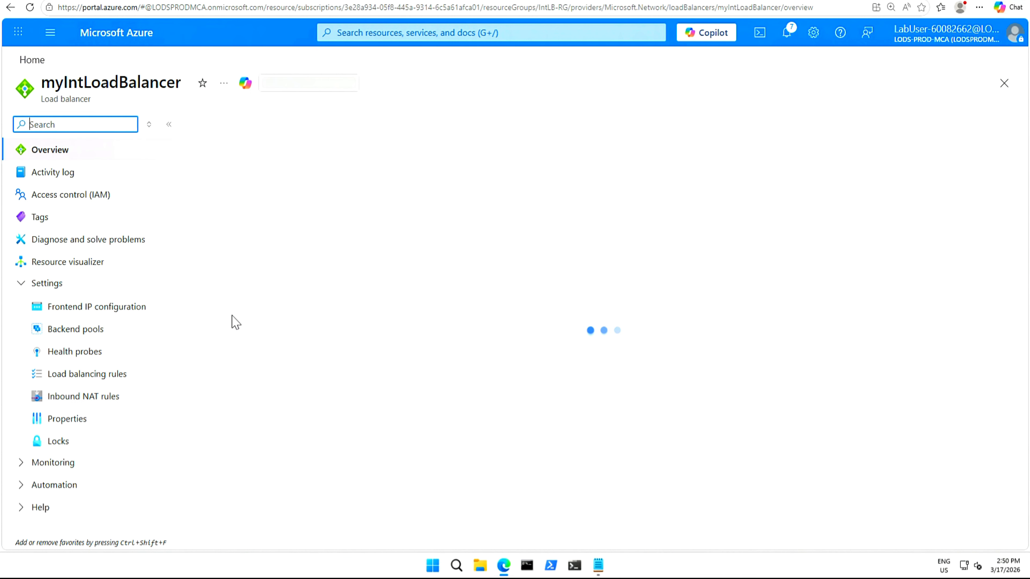
click(20, 284)
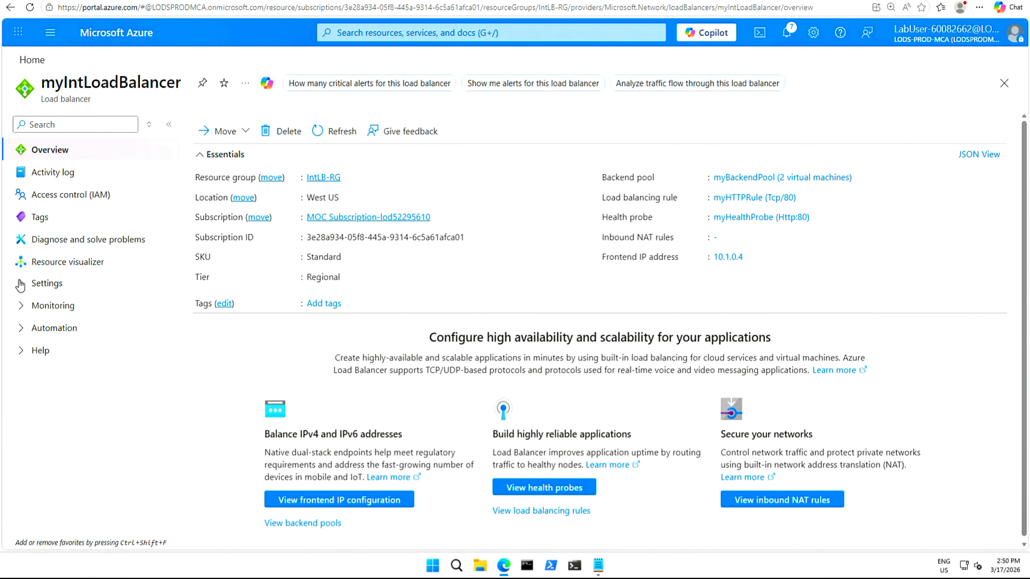
click(23, 307)
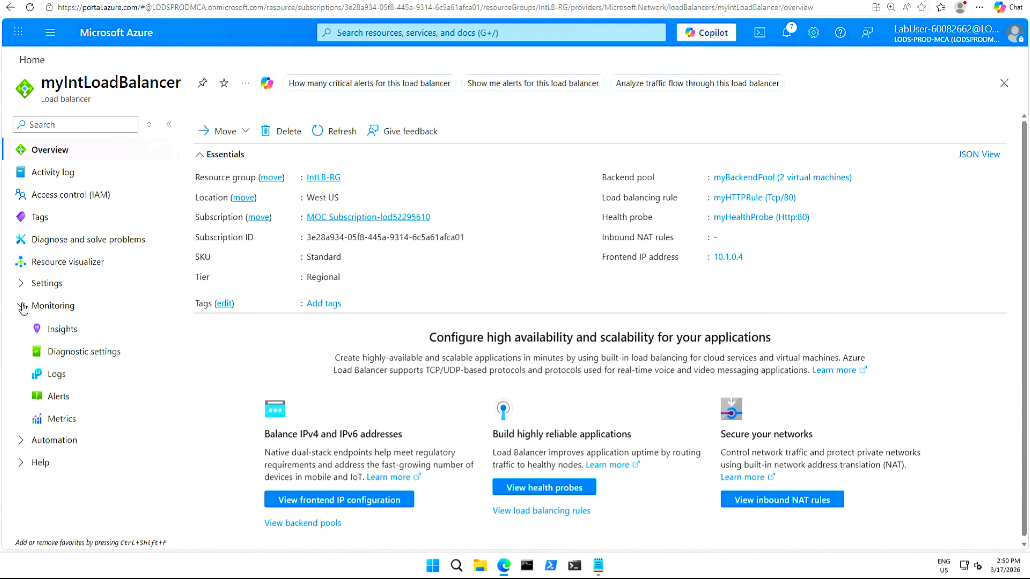
click(63, 330)
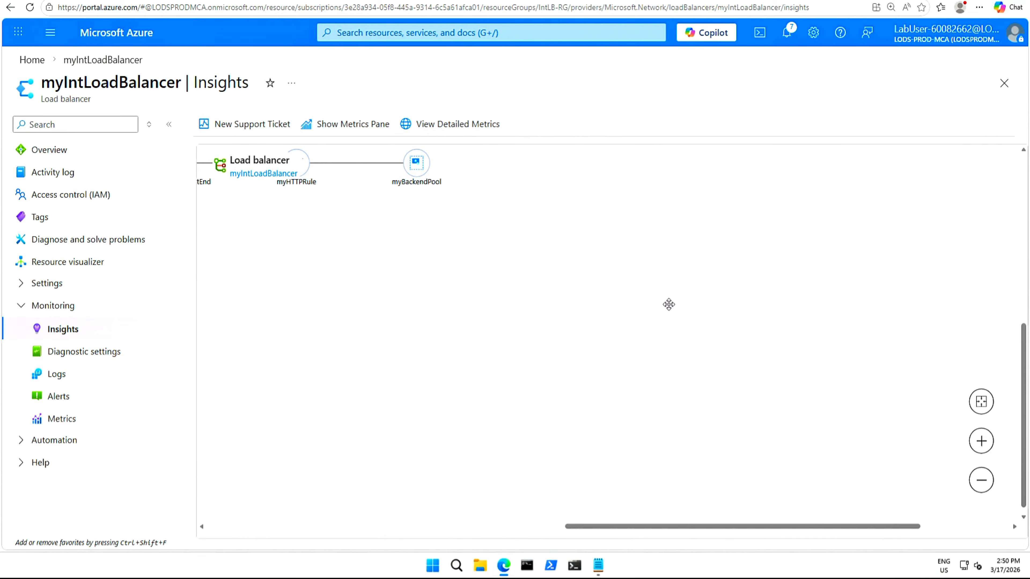
Show the metrics pane and review the key metrics, health probe status by backend IP and backend pool metrics, then close it.
drag(616, 527, 455, 529)
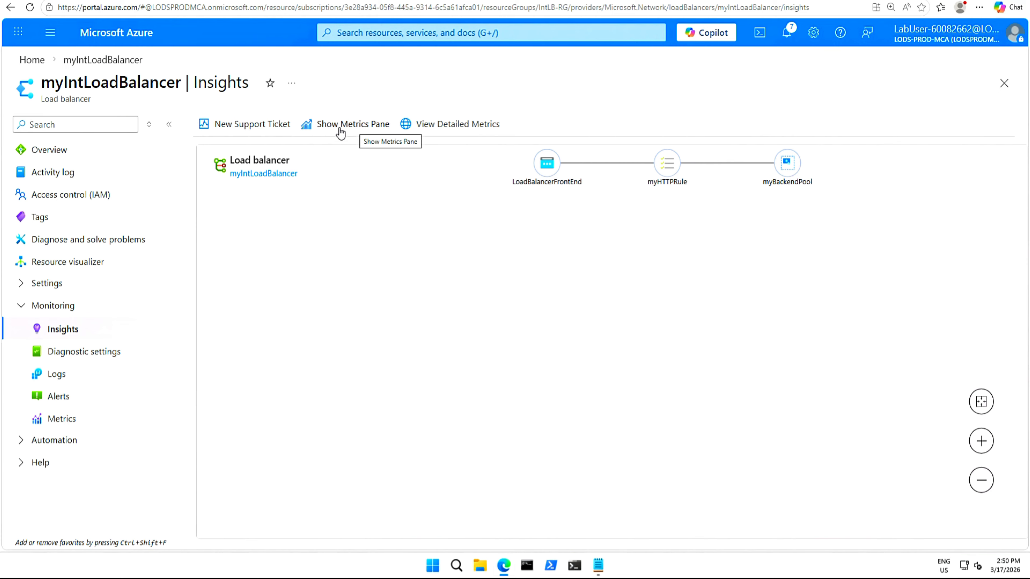
click(349, 128)
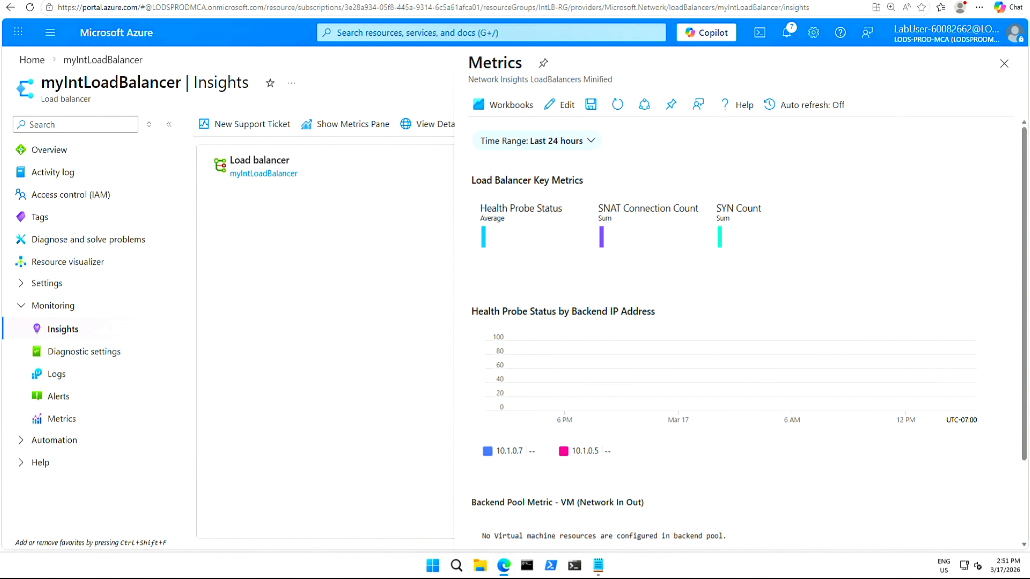
drag(1024, 175, 1024, 274)
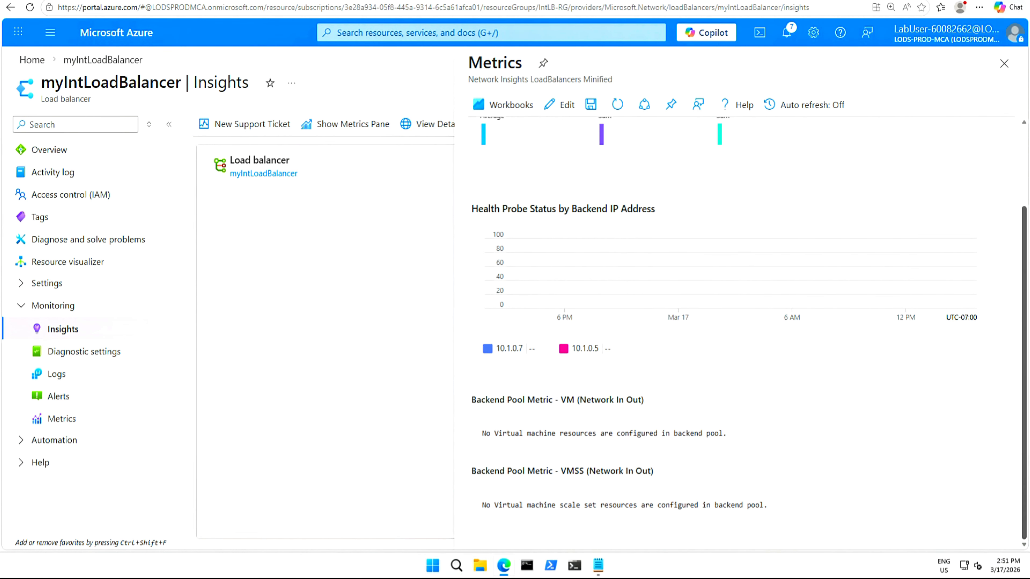
scroll(791, 199, up, 3)
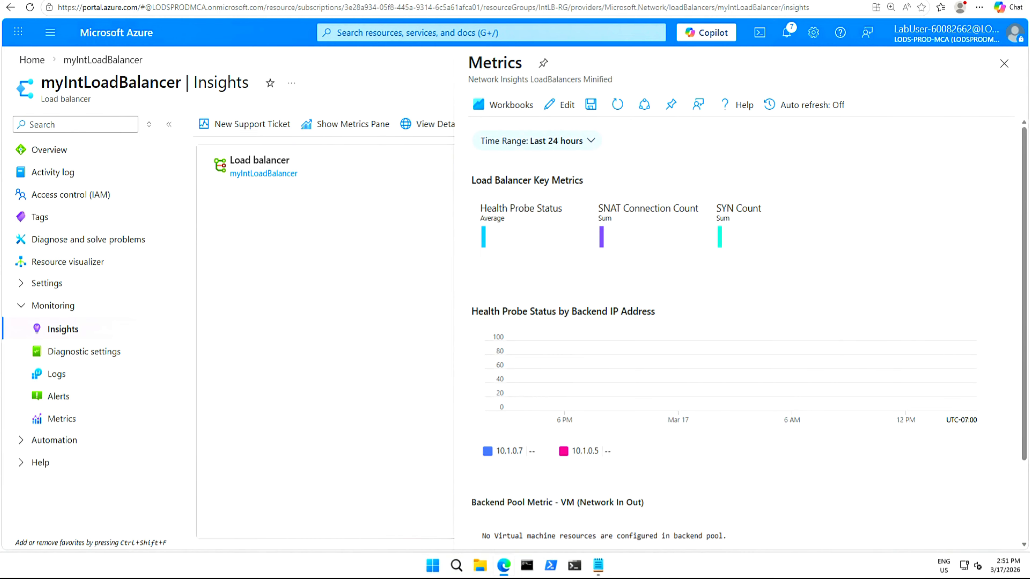
drag(473, 181, 594, 185)
drag(478, 312, 670, 314)
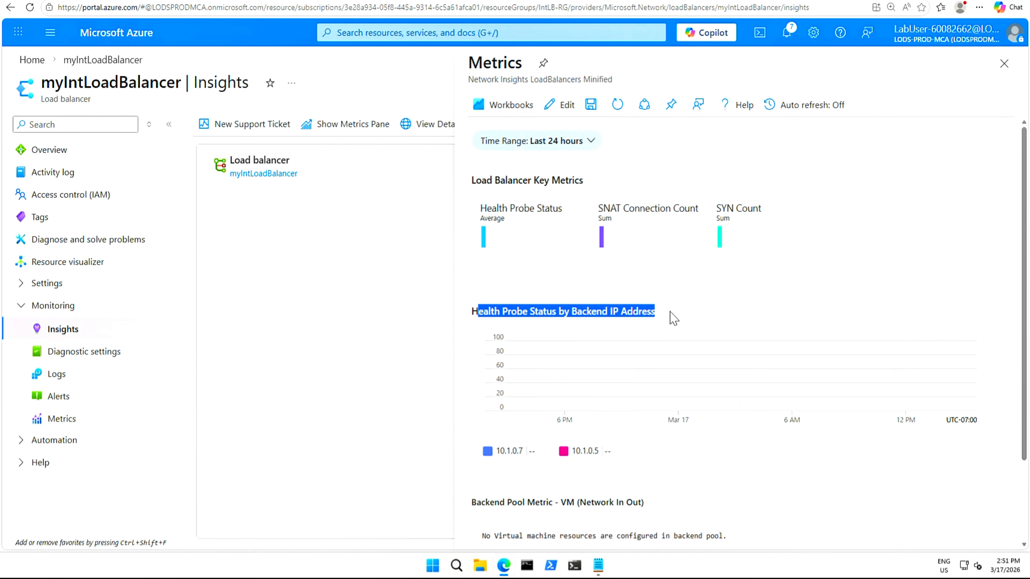
scroll(670, 314, down, 2)
drag(482, 400, 559, 401)
drag(470, 476, 595, 473)
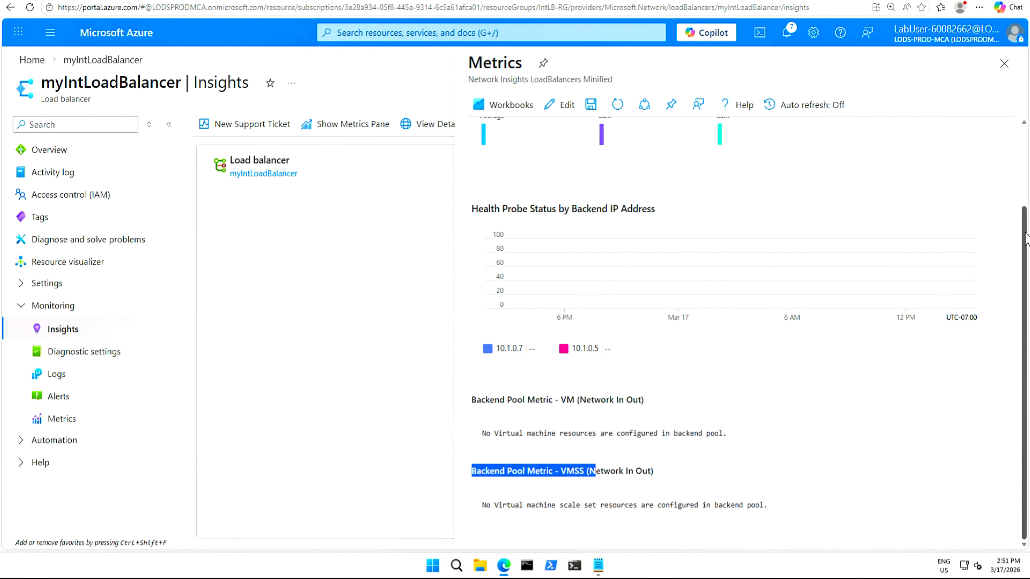
drag(1019, 233, 1016, 149)
click(1015, 148)
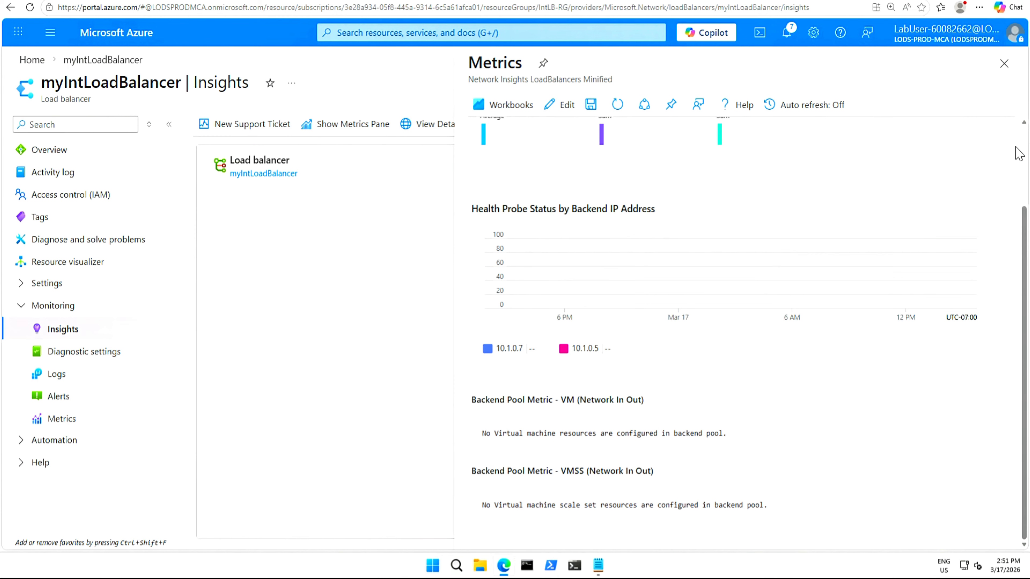
scroll(1022, 151, up, 3)
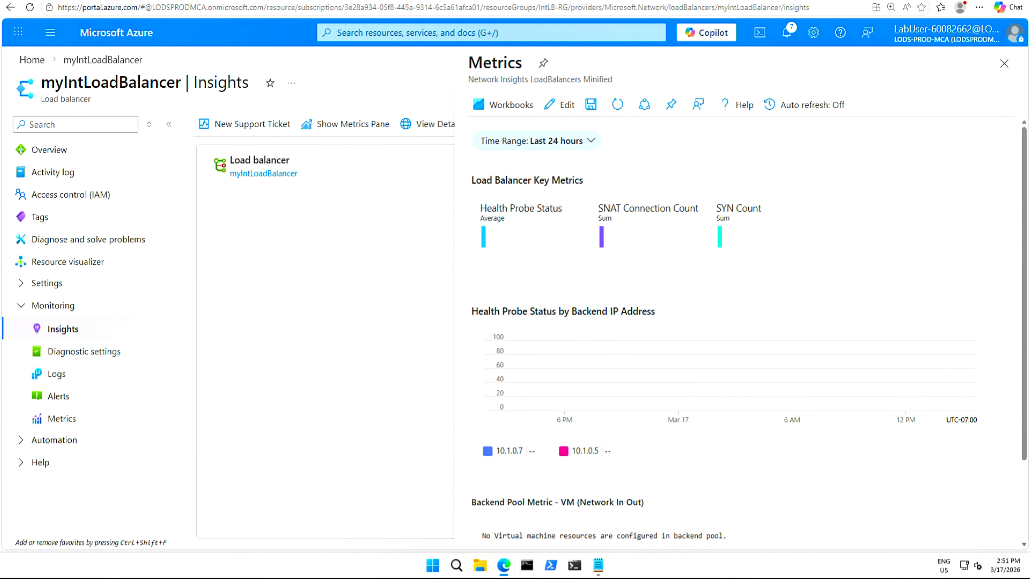
click(1003, 67)
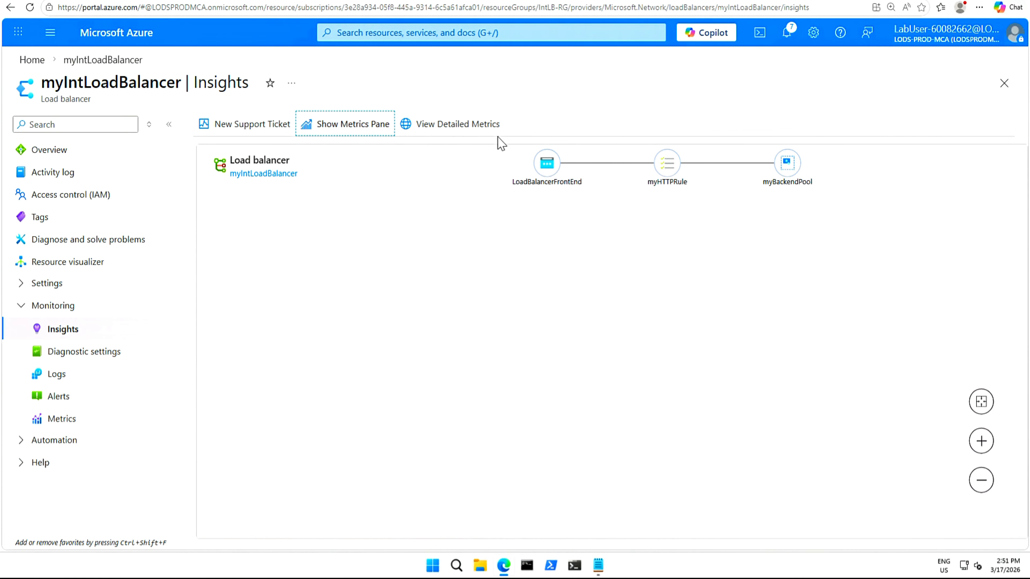
Open the detailed metrics and review the Overview tab's data throughput and frontend and backend availability.
click(451, 127)
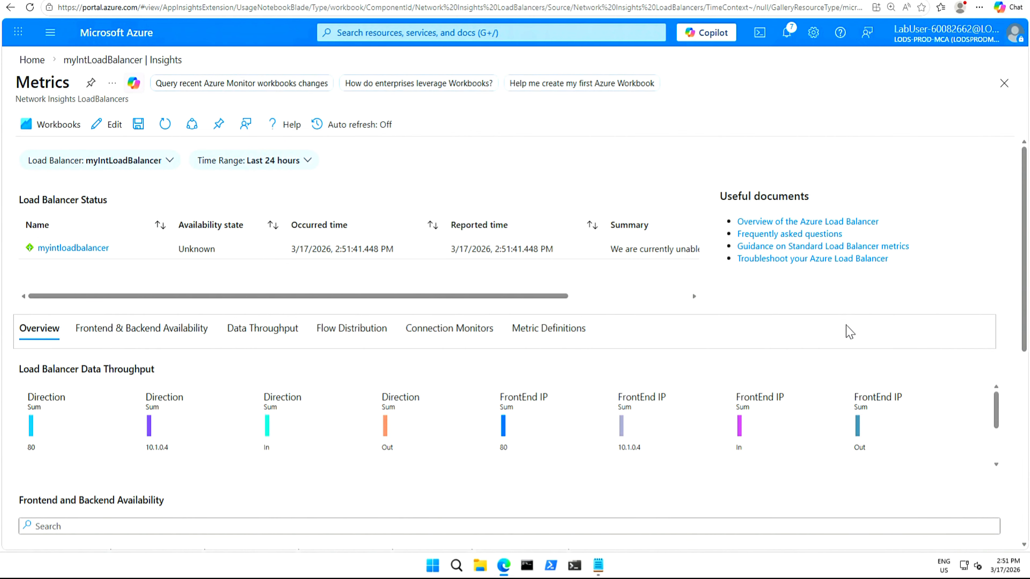
scroll(69, 367, down, 5)
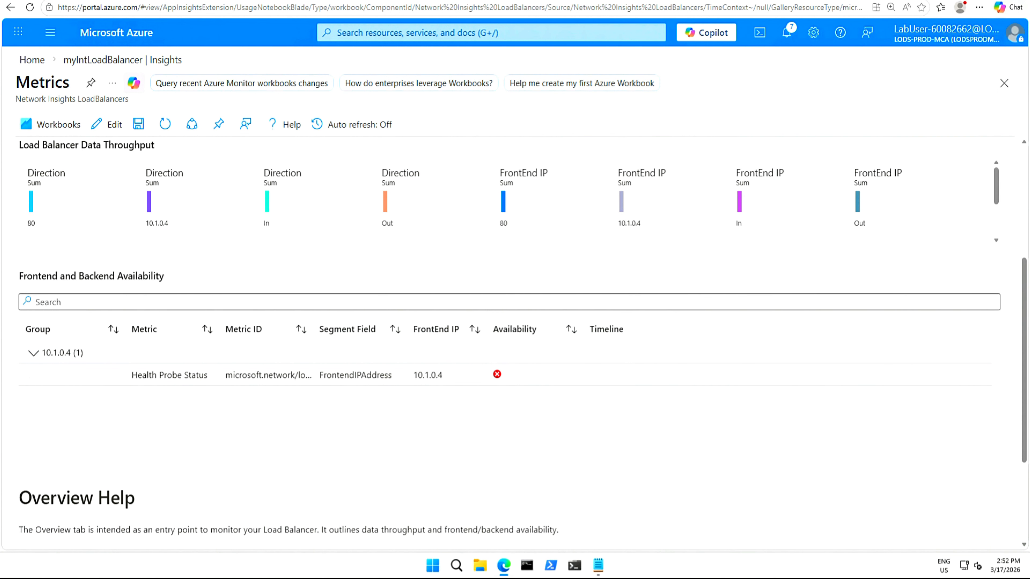
scroll(90, 468, down, 3)
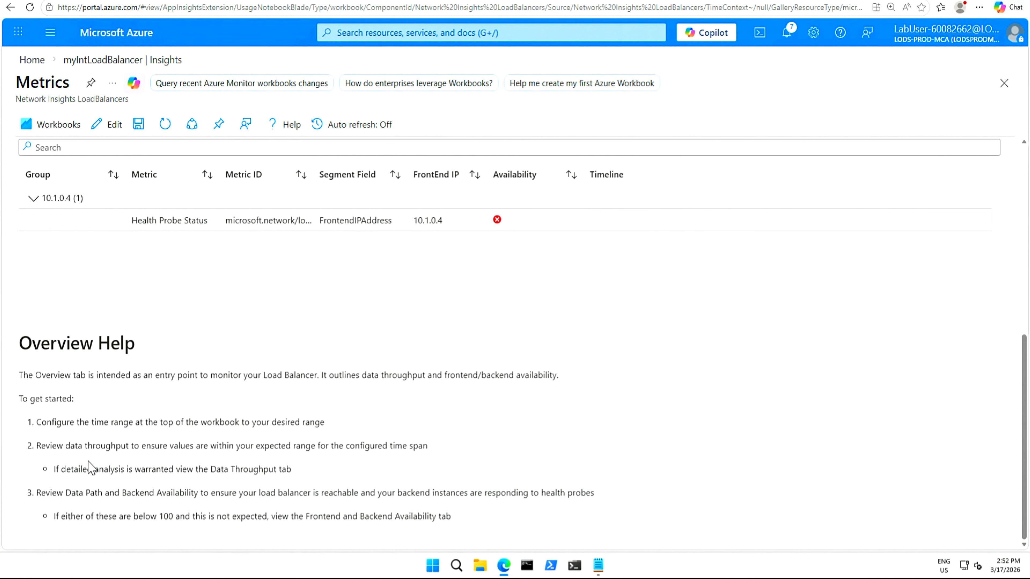
scroll(91, 468, up, 7)
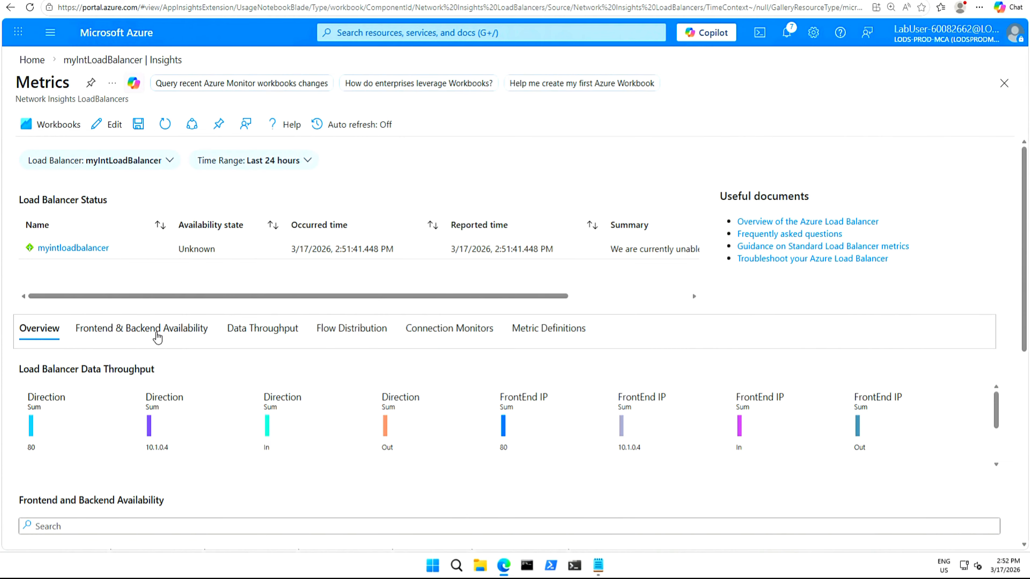
Review the health probe status charts on the Frontend & Backend Availability tab.
click(157, 332)
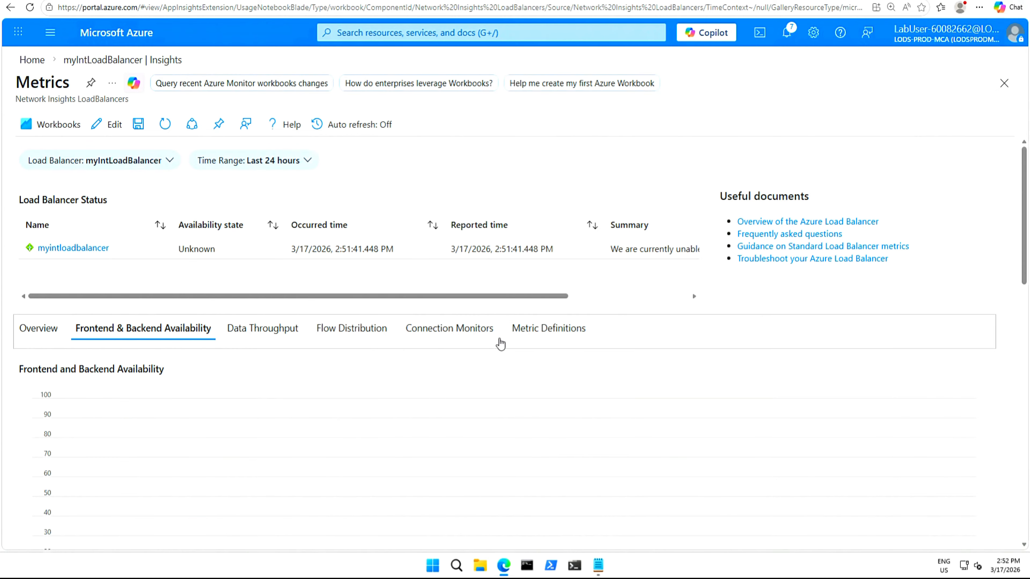
mouse_move(1027, 213)
mouse_down()
mouse_move(1014, 361)
mouse_move(956, 368)
mouse_up()
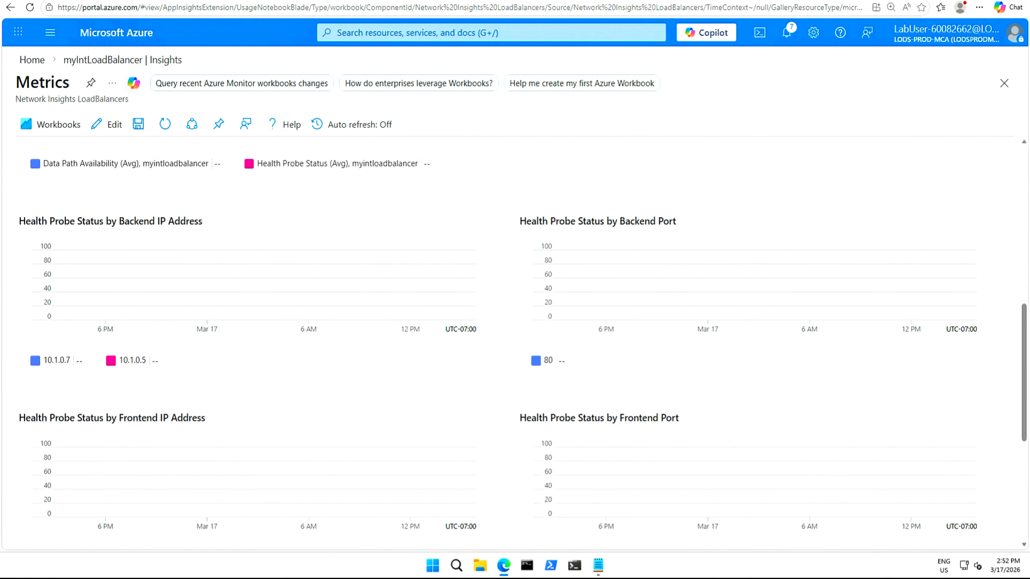
drag(19, 221, 155, 221)
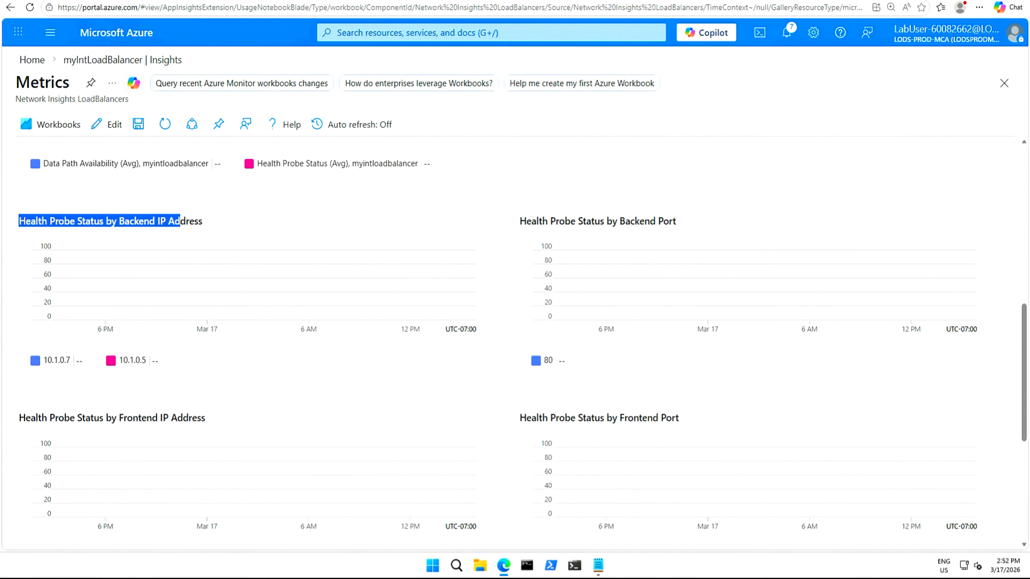
drag(185, 221, 211, 224)
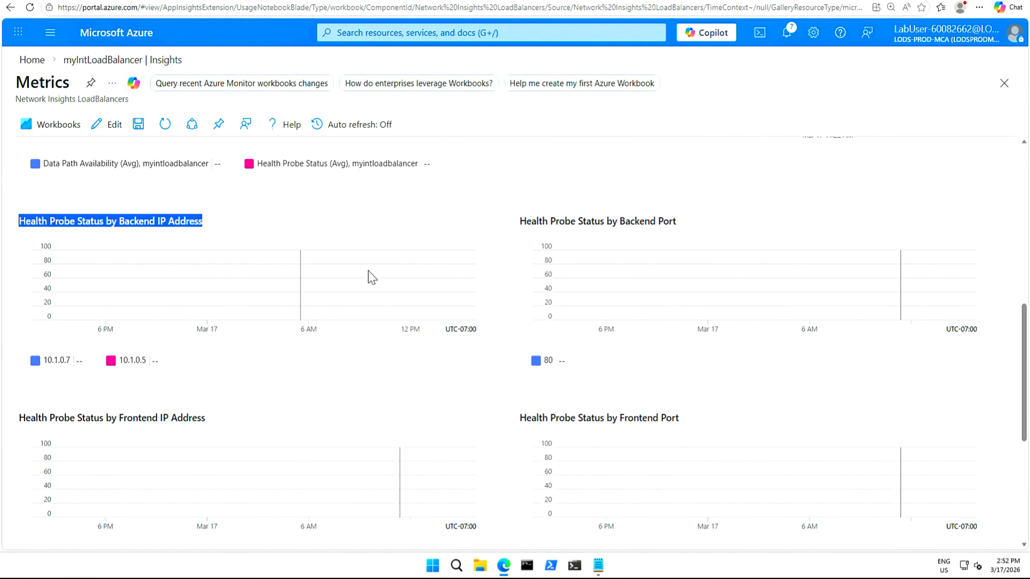
scroll(352, 264, up, 10)
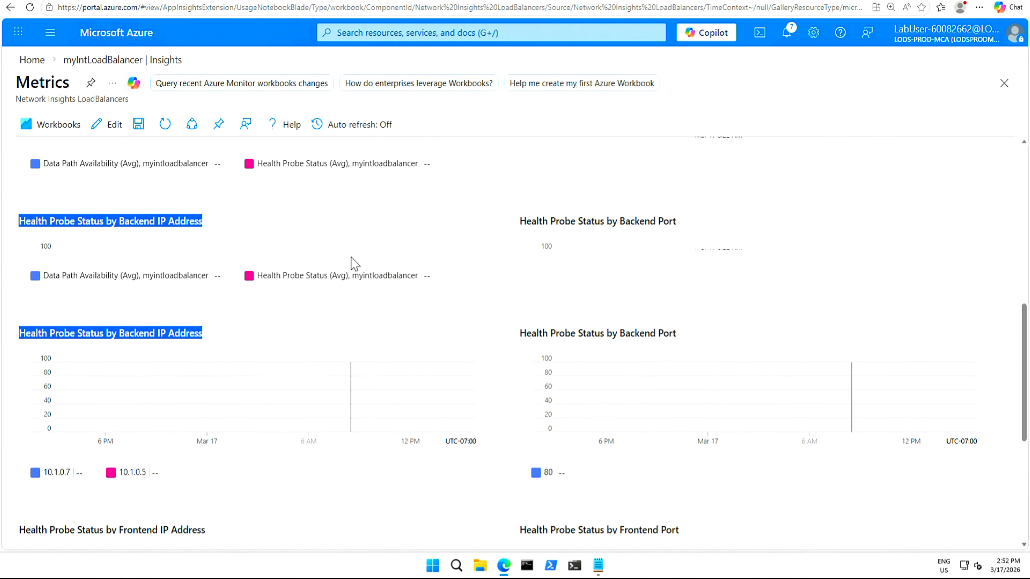
Review the throughput charts per direction and frontend IP on the Data Throughput tab.
click(258, 251)
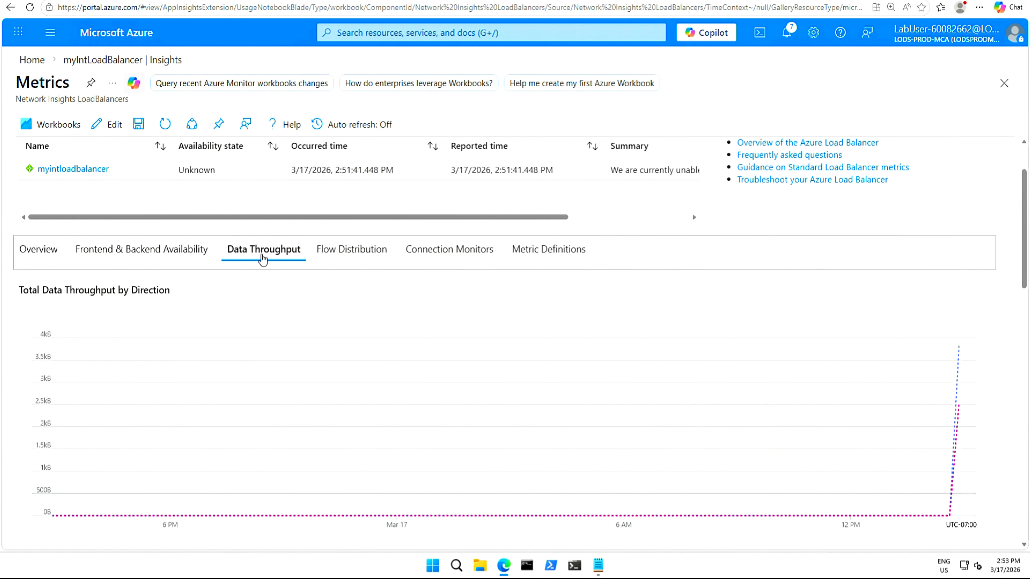
scroll(388, 392, down, 5)
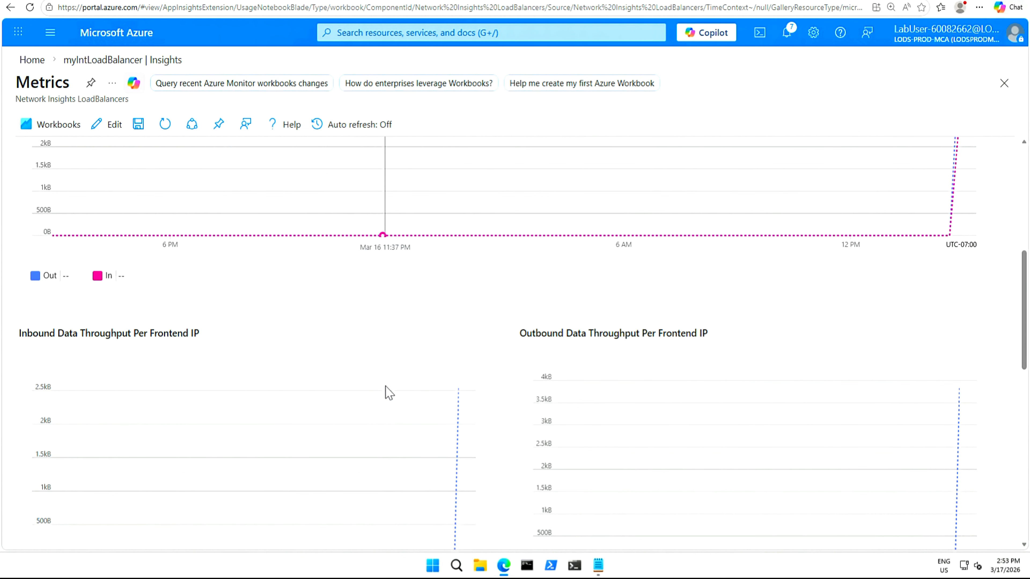
scroll(387, 392, down, 3)
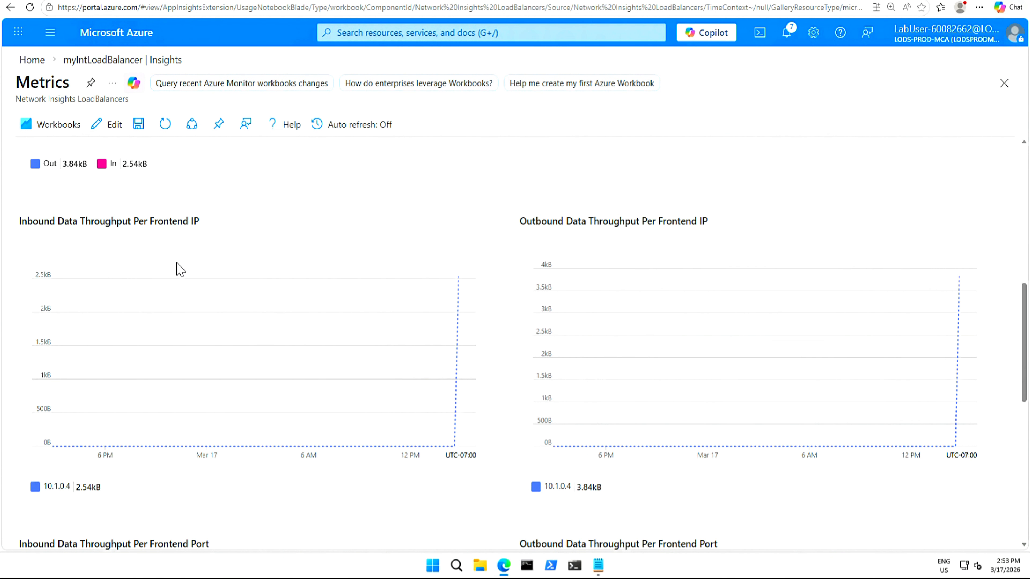
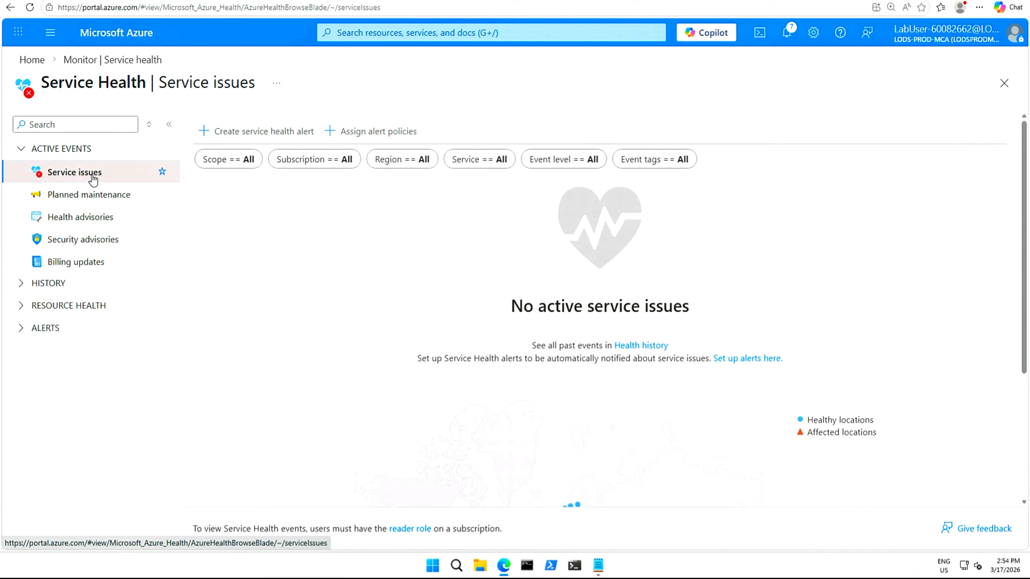
Review the Service Health health advisories and planned maintenance event pages.
click(93, 224)
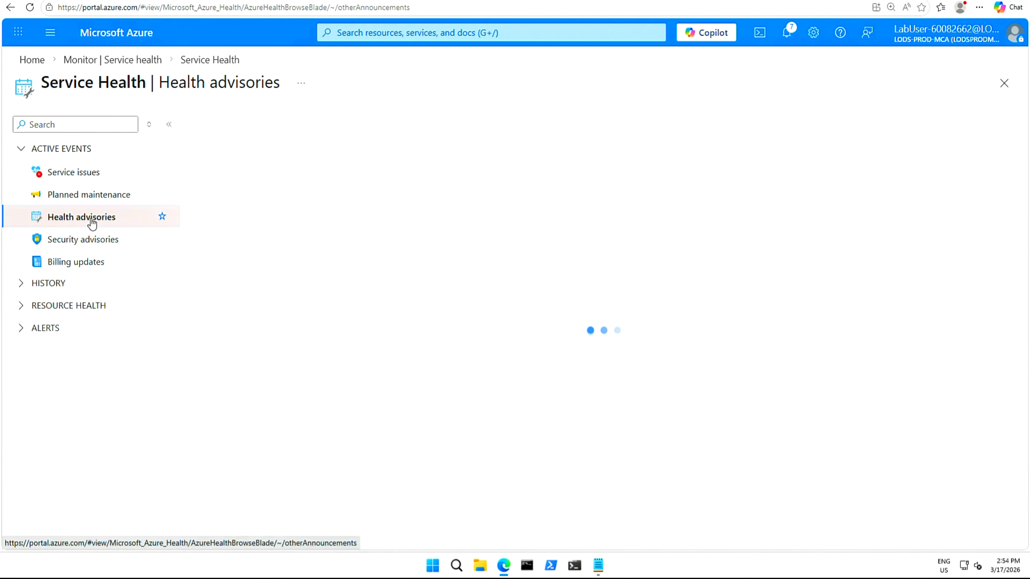
click(89, 199)
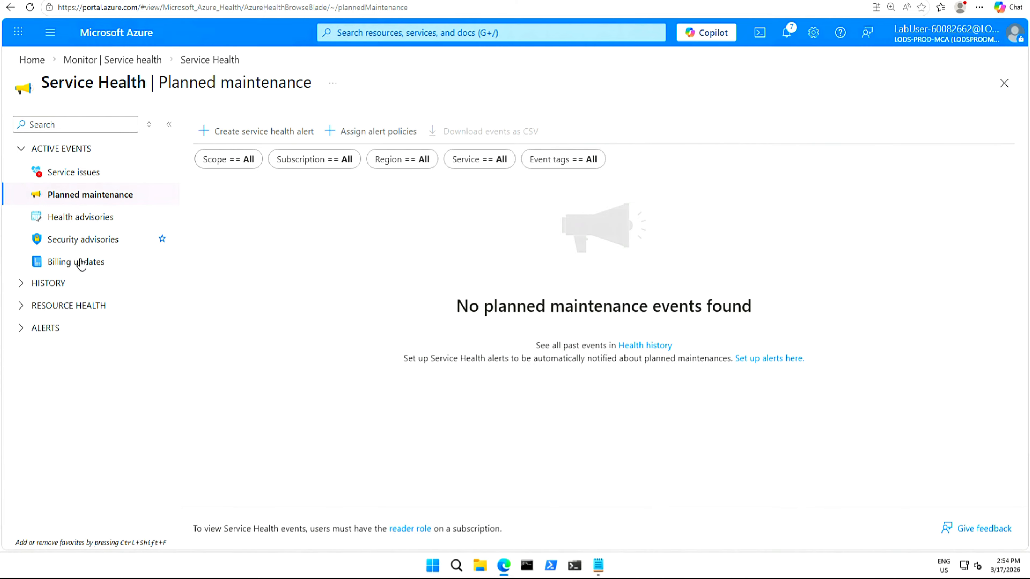
Open Resource health, filter the resource type to Load balancer, and view the health of myintloadbalancer.
click(25, 307)
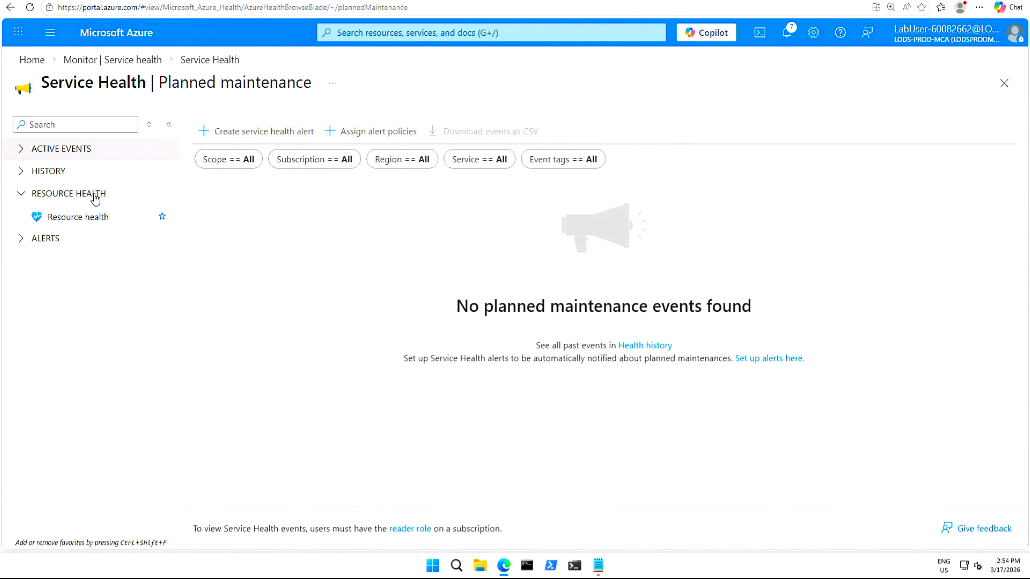
click(78, 222)
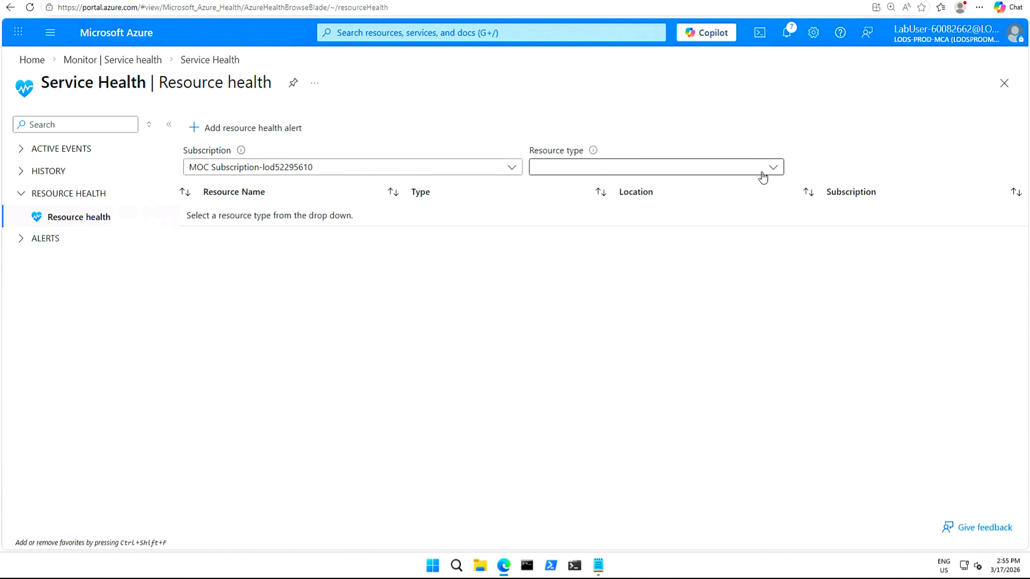
click(775, 169)
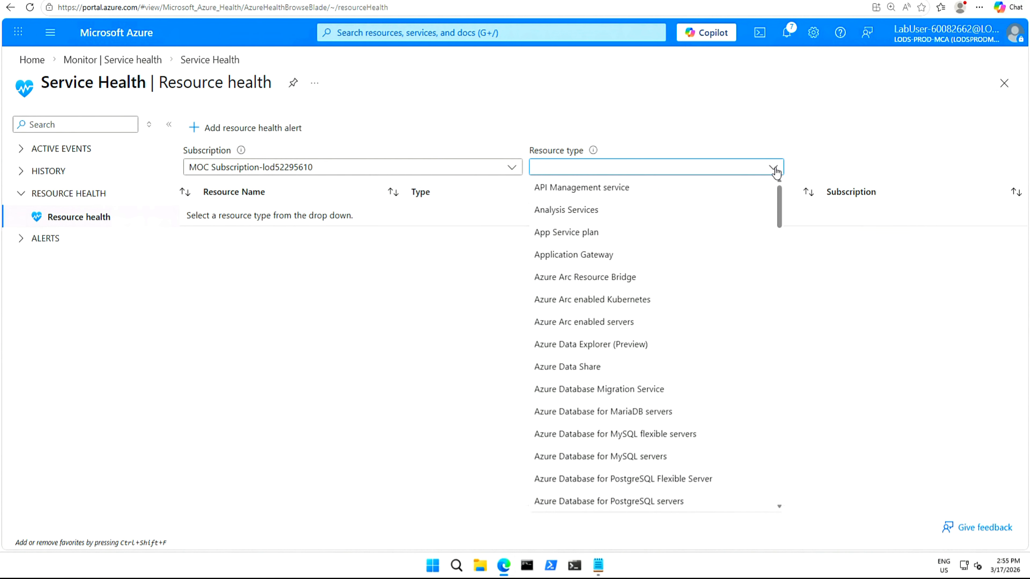
click(659, 170)
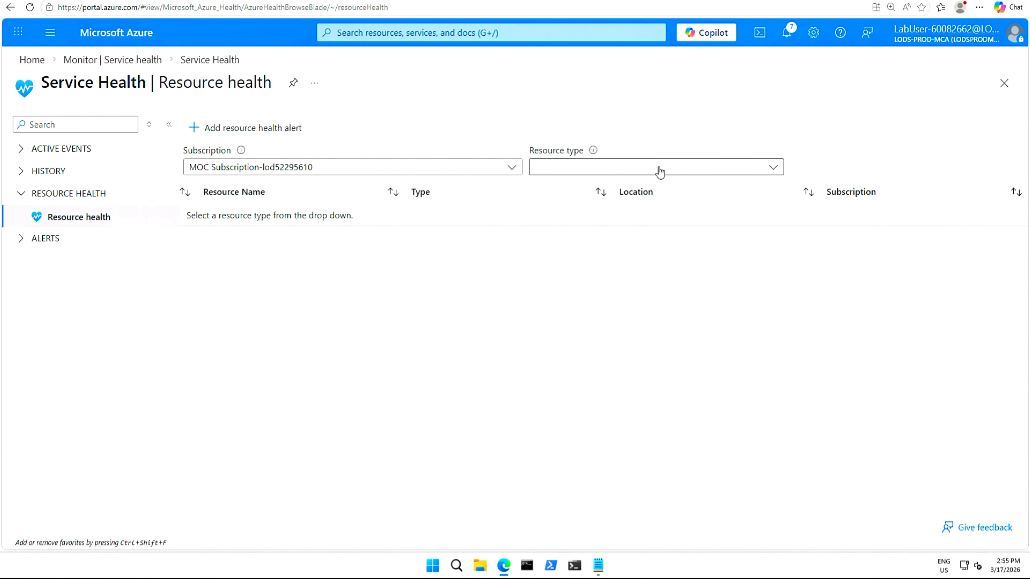
click(660, 171)
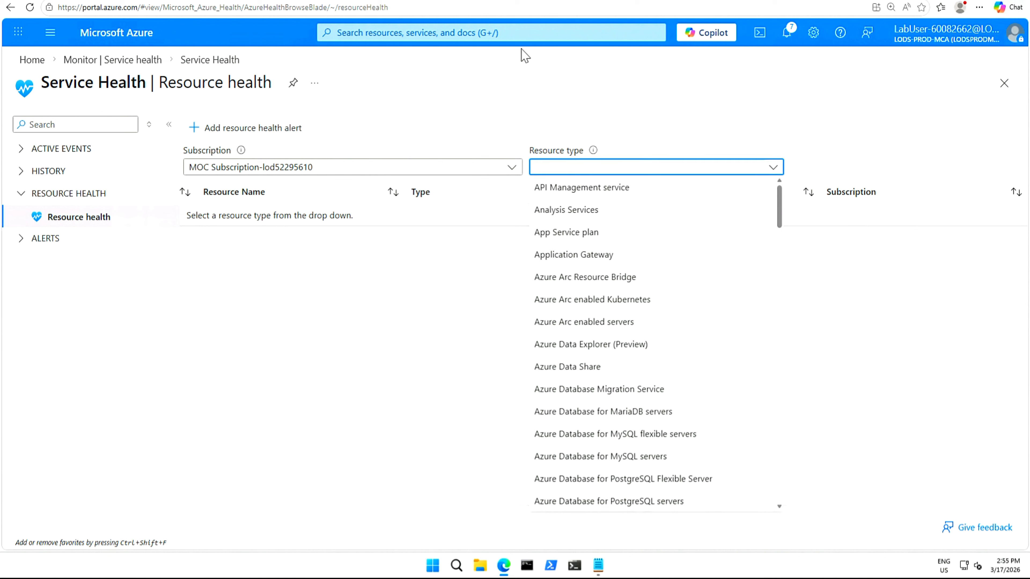
drag(780, 205, 773, 383)
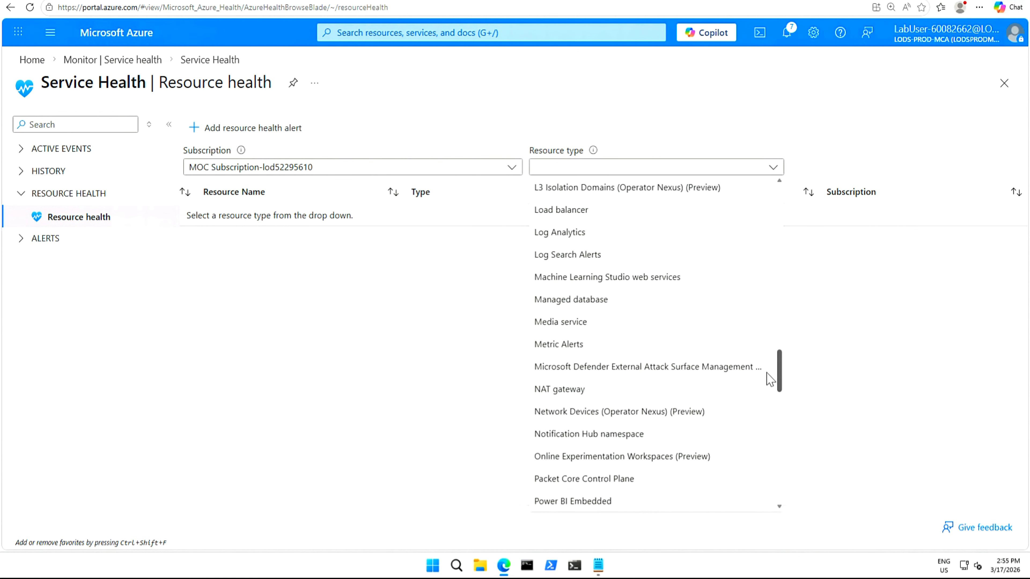
click(580, 211)
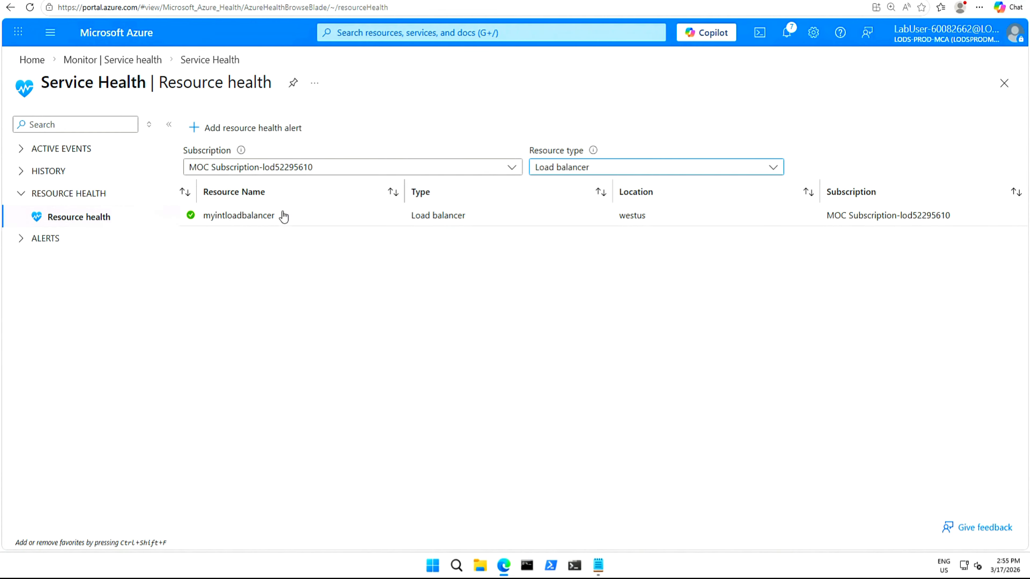
click(255, 221)
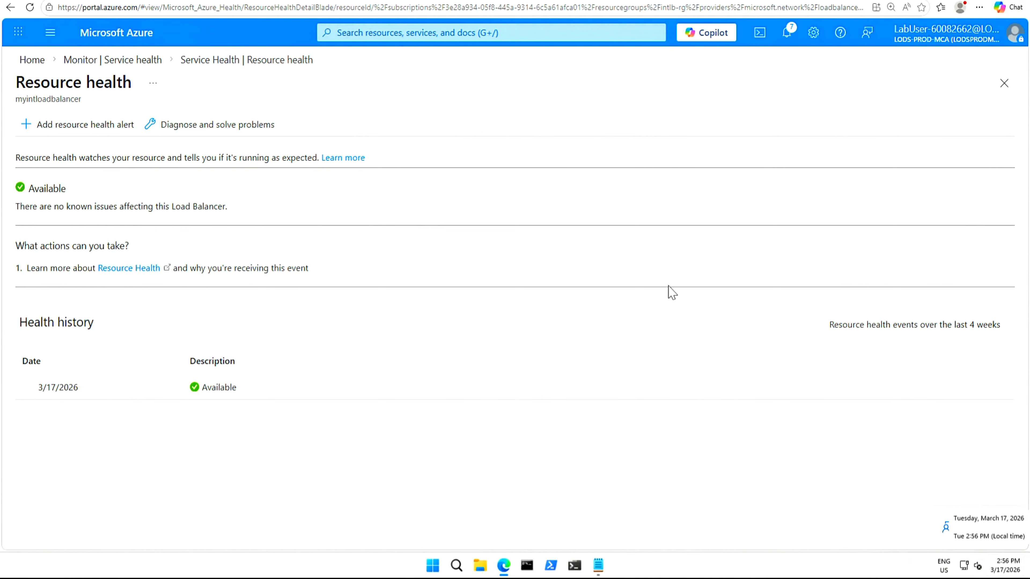
Go to myIntLoadBalancer in the IntLB-RG resource group and start adding a diagnostic setting.
click(32, 60)
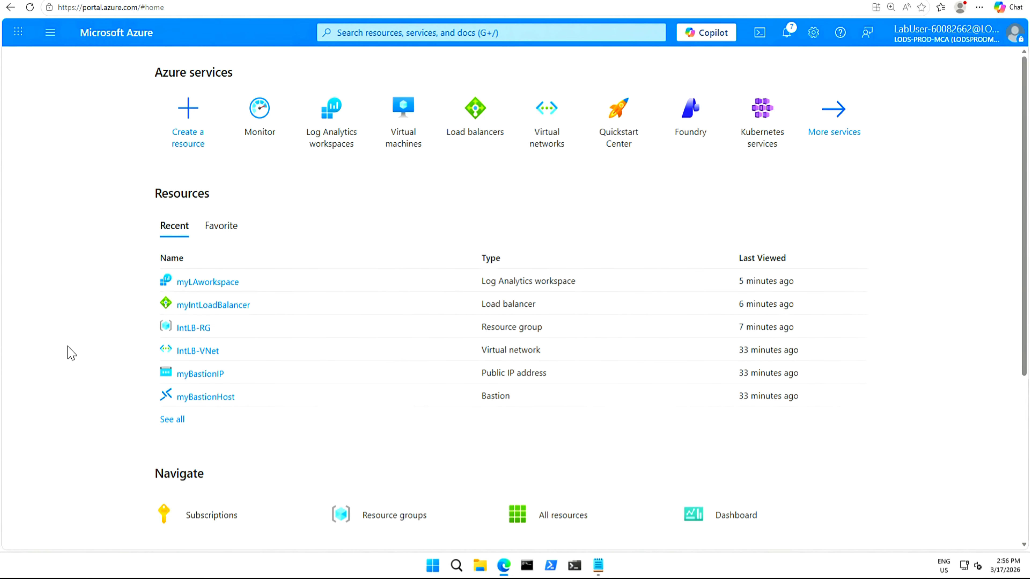
click(194, 328)
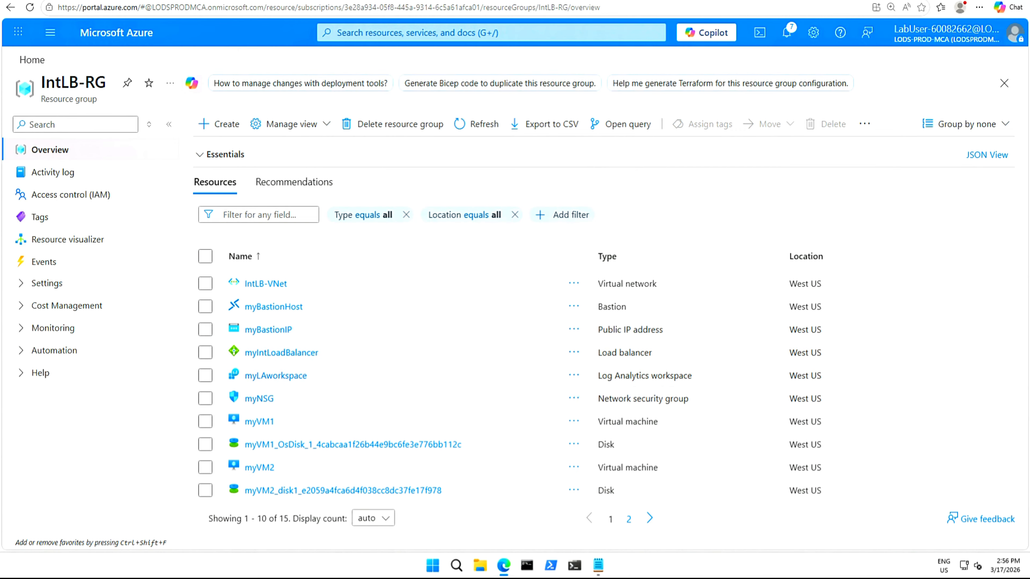
click(272, 356)
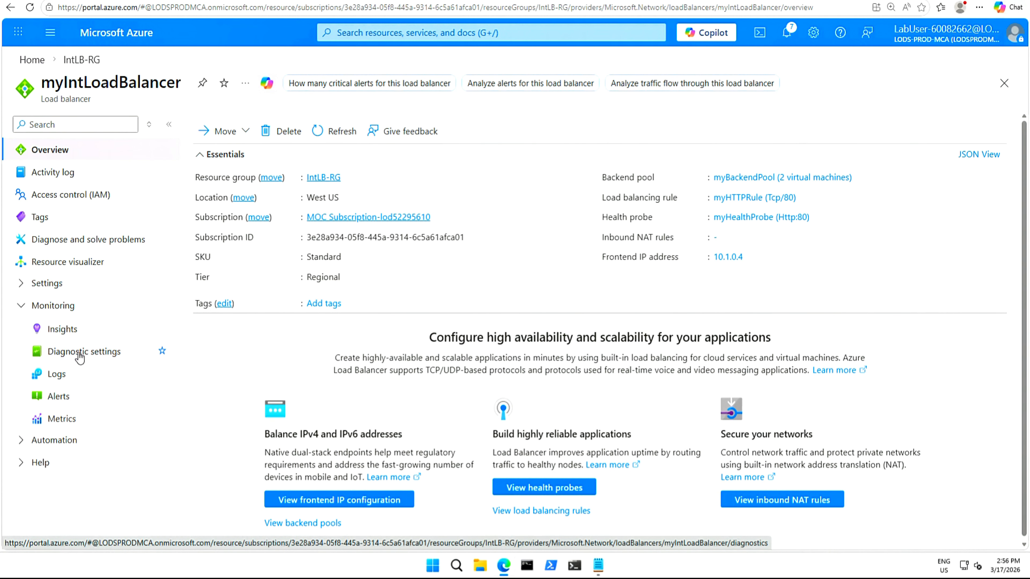
click(80, 355)
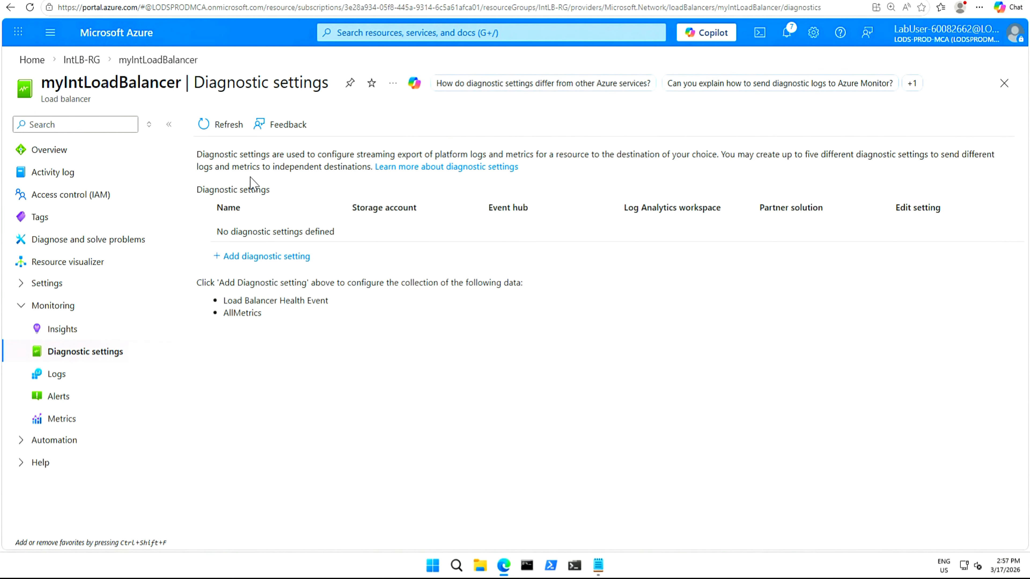
click(274, 260)
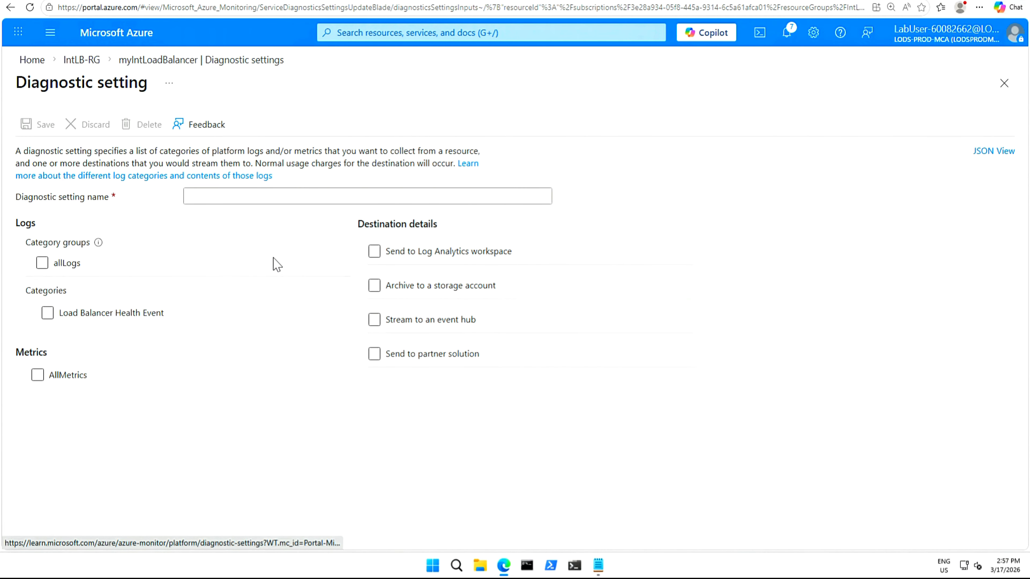
Name the diagnostic setting myLBDiagnostics.
click(213, 197)
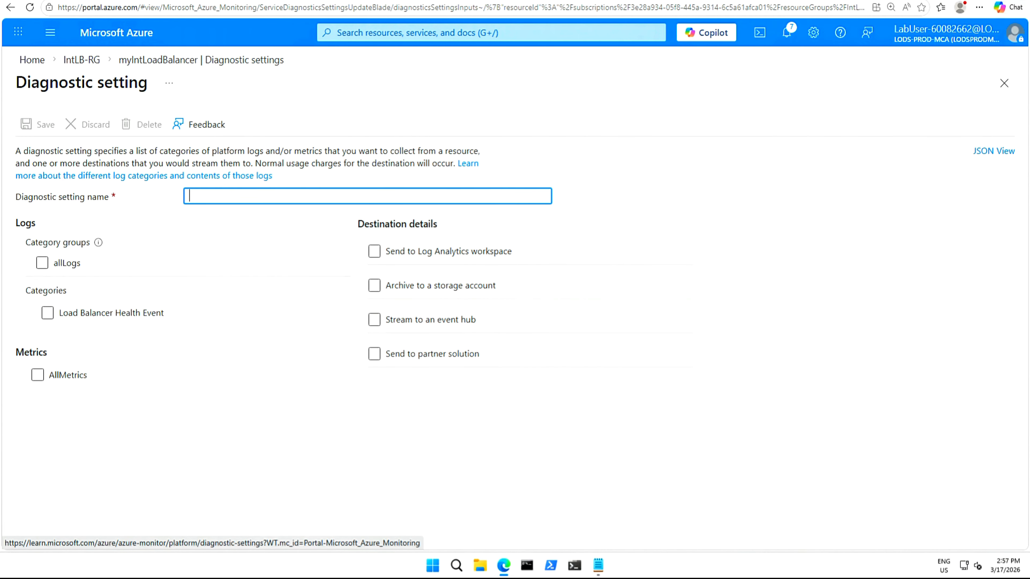
text(myLBDiagnostics)
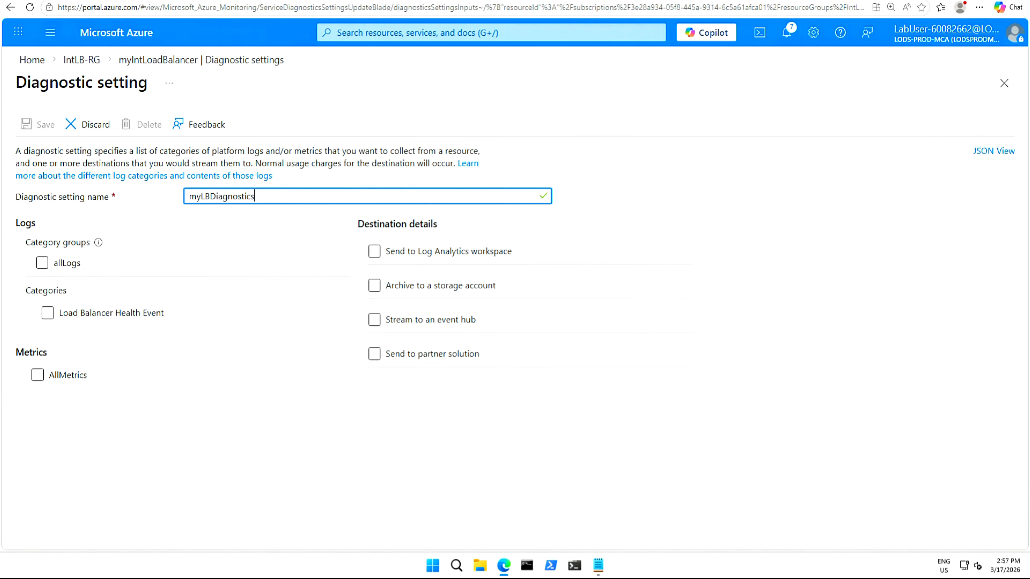
click(187, 438)
click(42, 263)
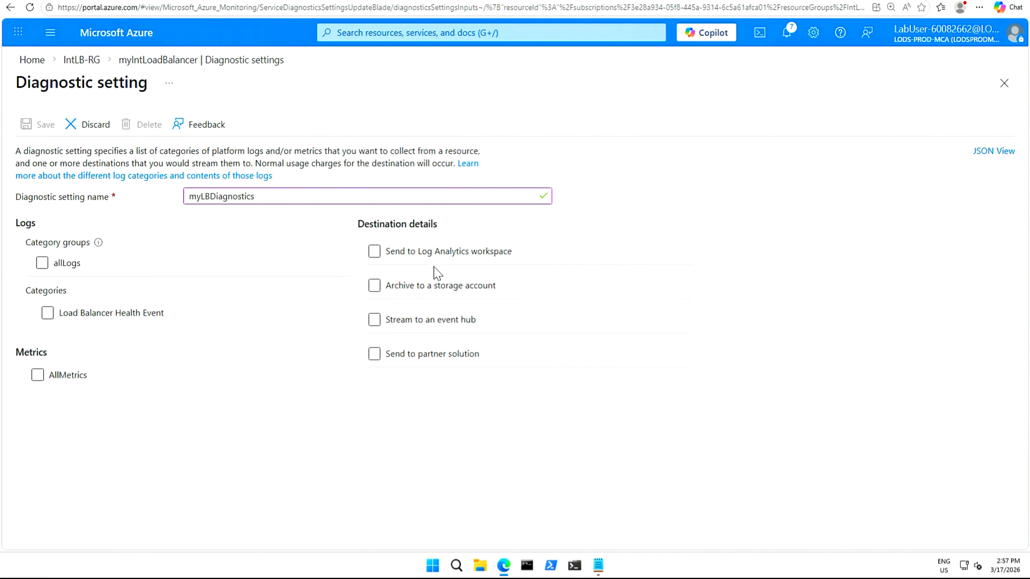
Send the diagnostics to the Log Analytics workspace myLAworkspace.
click(374, 252)
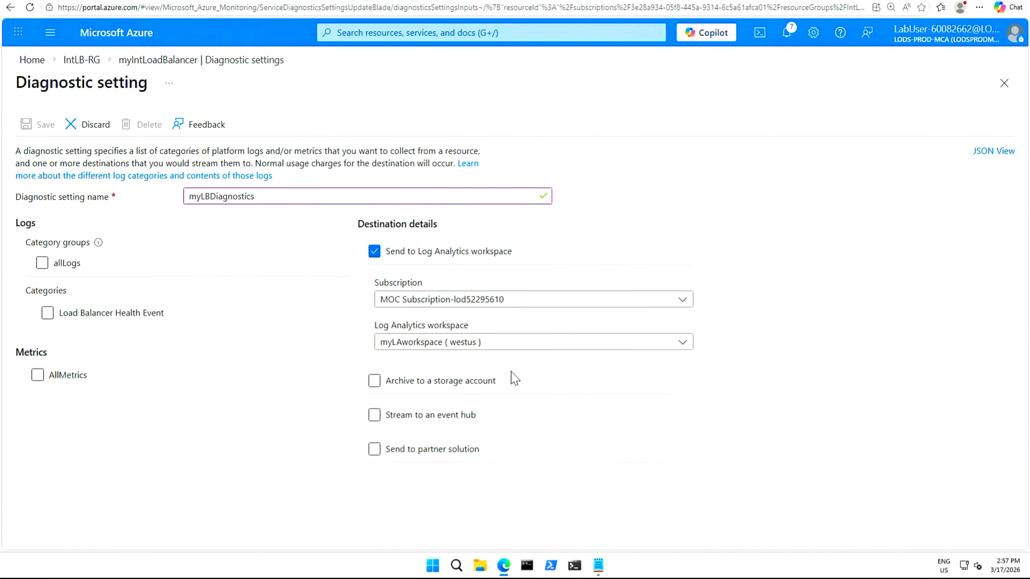
click(682, 347)
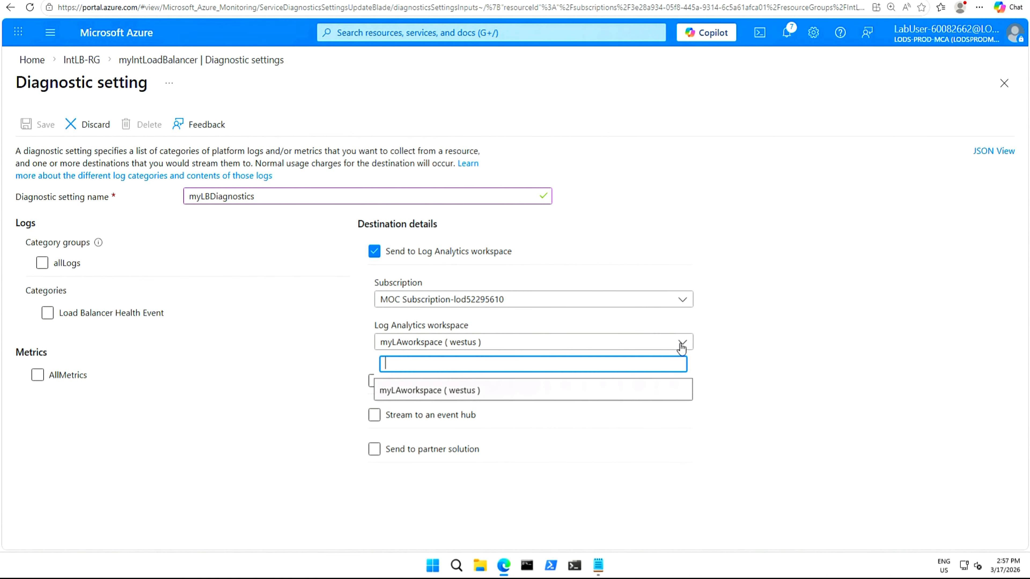
click(611, 393)
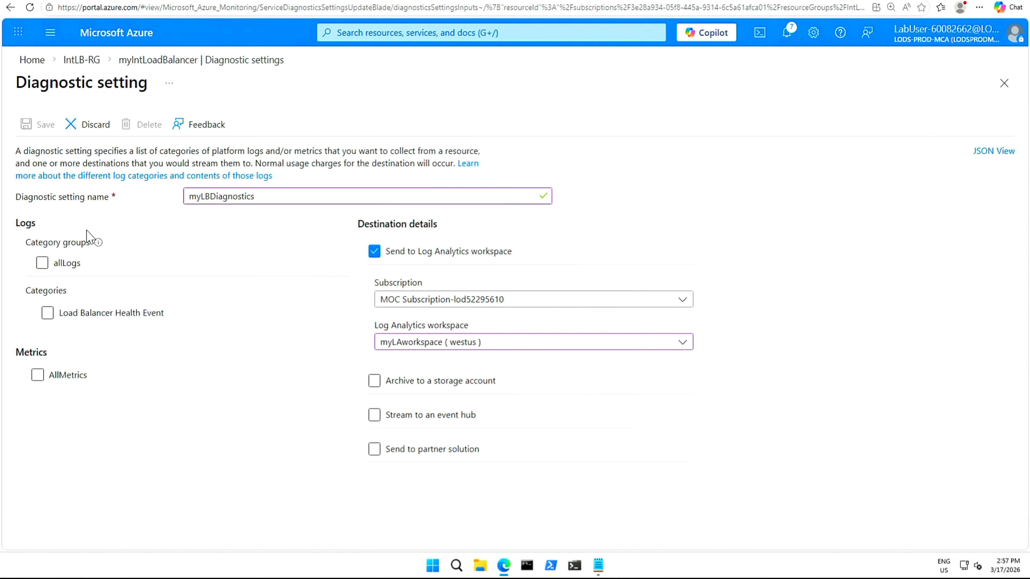
Enable AllMetrics collection and try to save the diagnostic setting.
click(42, 266)
click(39, 377)
click(42, 126)
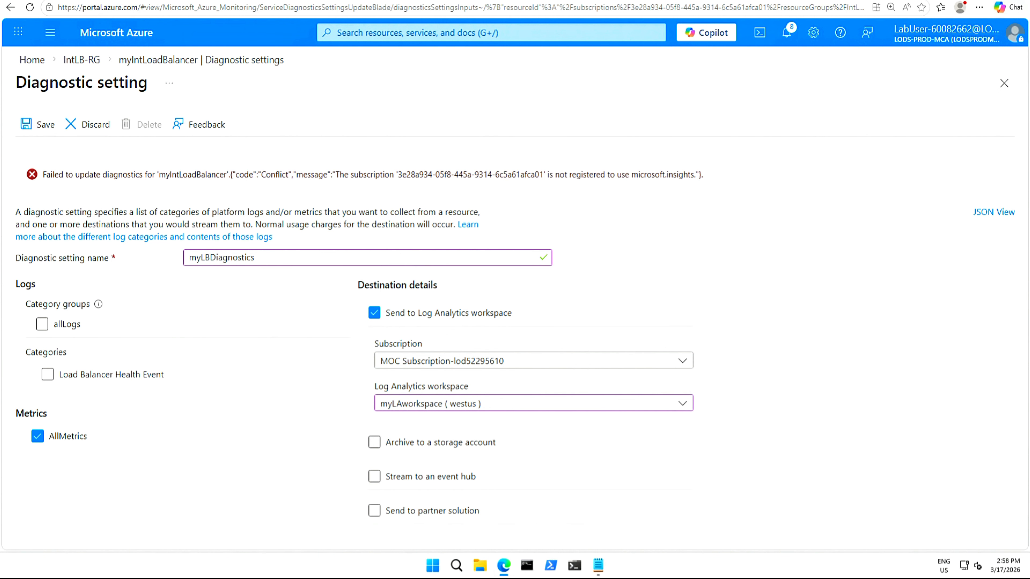
Switch to the lab instructions window and scroll through its task list.
key(alt+Tab)
scroll(446, 444, down, 9)
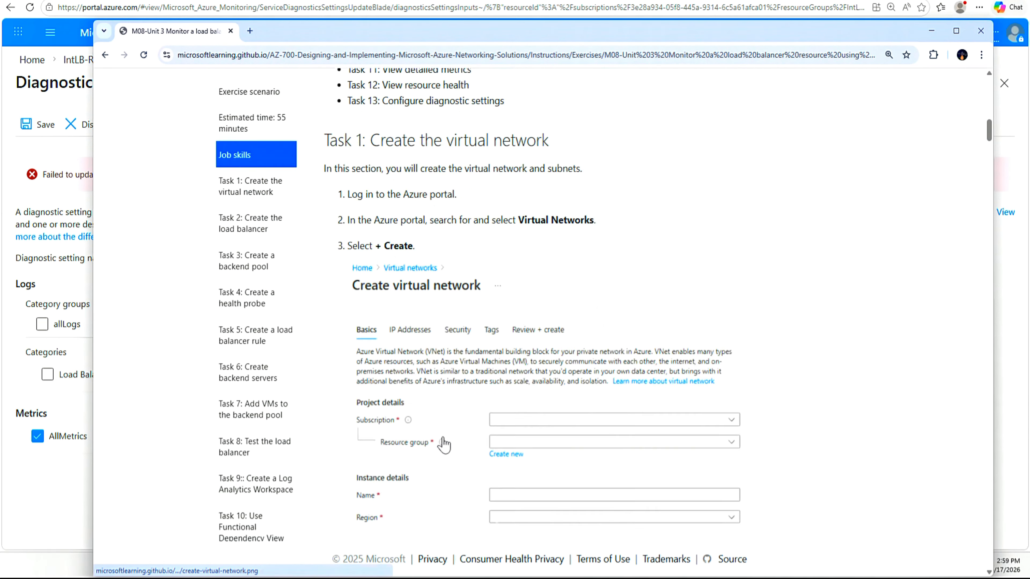